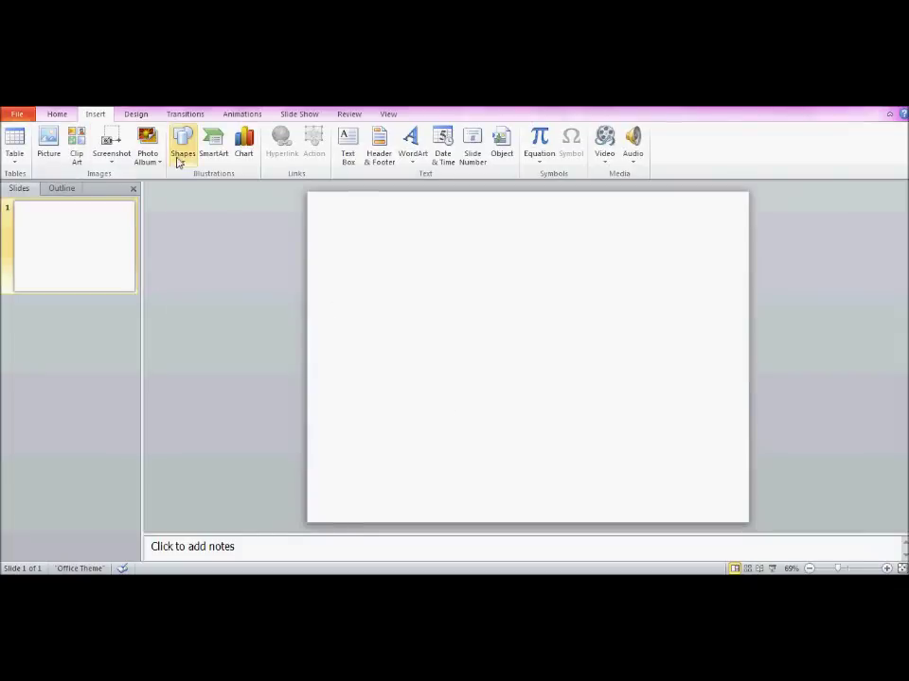
Draw a wave across the bottom of the slide, filled white with no outline
left_click(288, 478)
mouse_move(258, 435)
left_mouse_down()
mouse_move(620, 530)
mouse_move(784, 554)
left_mouse_up()
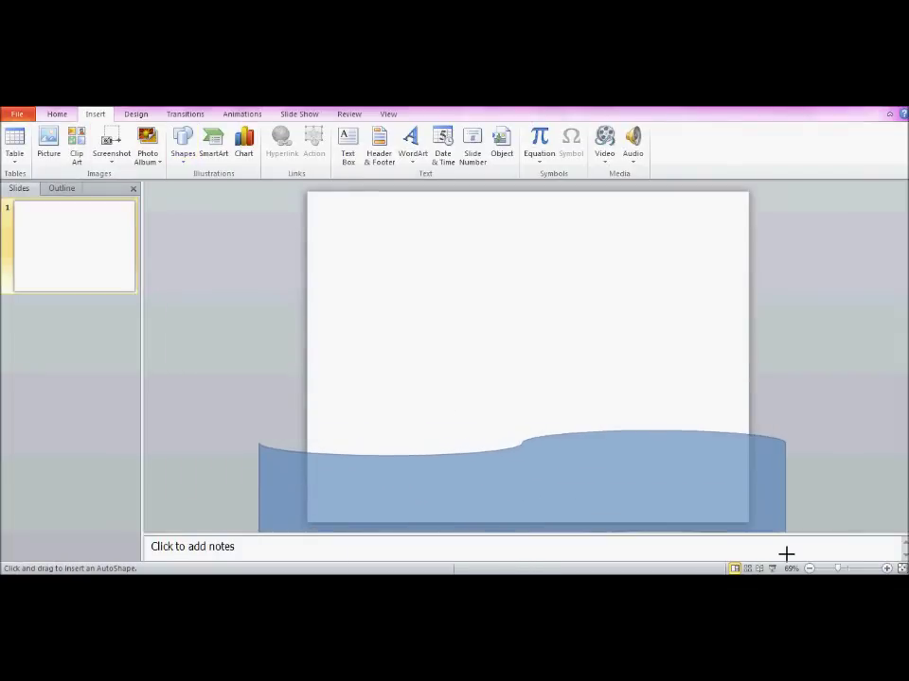
right_click(680, 498)
left_click(816, 522)
left_click(821, 444)
left_click(786, 523)
left_click(787, 359)
Give the slide background a dark blue gradient fill
right_click(672, 343)
left_click(719, 483)
left_click(442, 307)
left_click(325, 216)
left_click(387, 240)
left_click(455, 399)
left_click(536, 496)
left_click(495, 472)
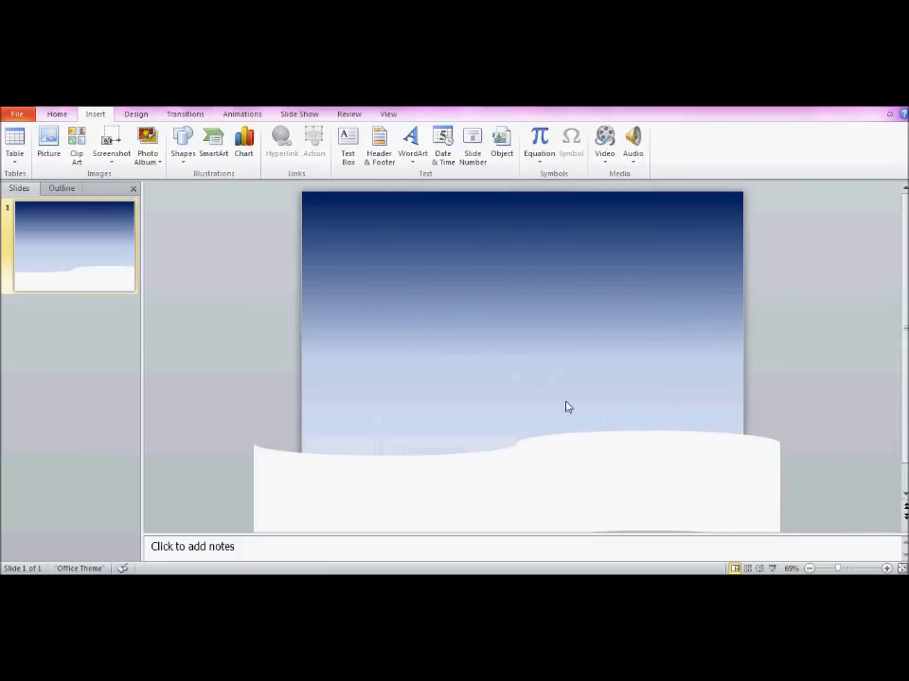
left_click(182, 142)
Draw a white oval on the hill as the snowman's body
left_click(192, 276)
left_click_drag(548, 310, 651, 435)
right_click(602, 367)
left_click(705, 389)
left_click_drag(609, 399, 625, 426)
Add a second white oval above the body as the middle ball
left_click(183, 142)
left_click(237, 197)
left_click_drag(587, 276, 651, 366)
right_click(621, 308)
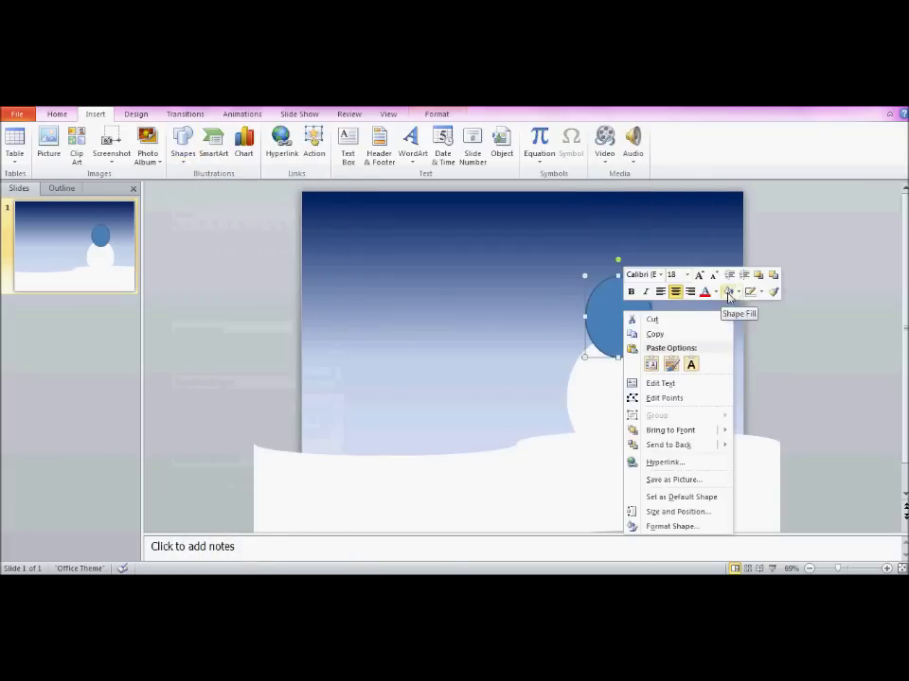
left_click(730, 295)
left_click(724, 331)
Add a smaller white oval on top as the snowman's head
left_click(182, 145)
left_click(238, 197)
left_click_drag(599, 238, 640, 294)
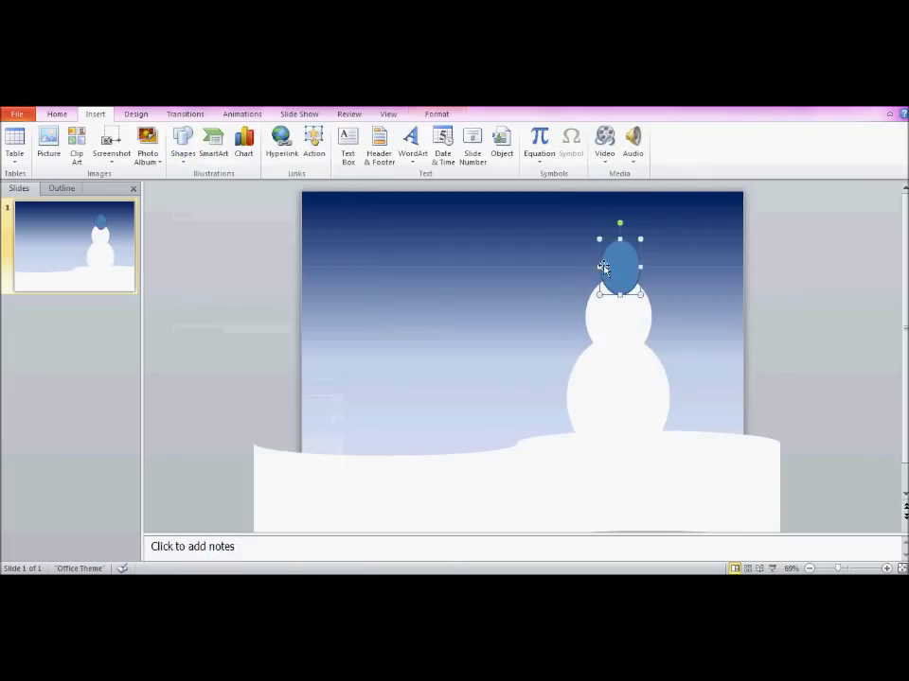
right_click(642, 268)
left_click(754, 248)
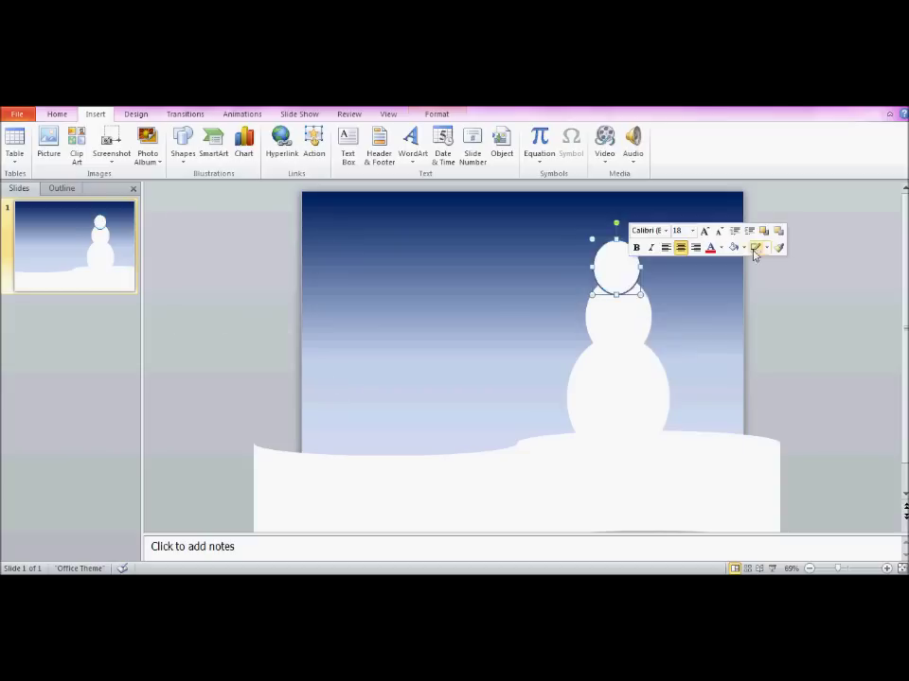
key("Escape")
Select all three snowman ovals and begin choosing their outline colour
left_click(183, 144)
left_click(619, 257)
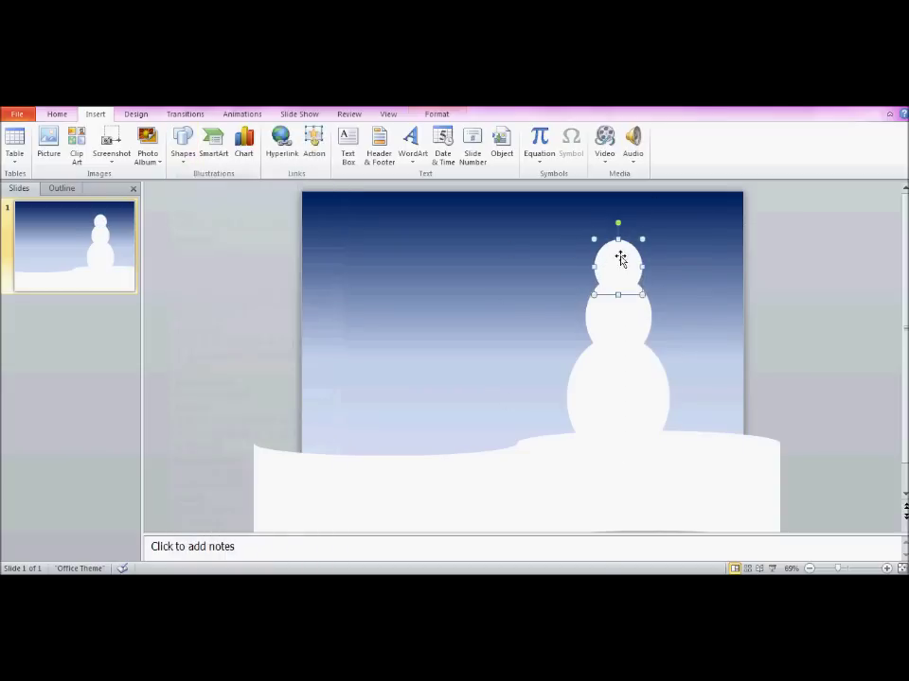
left_click(618, 312, "shift")
left_click(618, 398, "shift")
right_click(634, 384)
left_click(769, 365)
left_click(793, 461)
Set the outline colour of the three snowballs to yellow
left_click(770, 364)
left_click(809, 491)
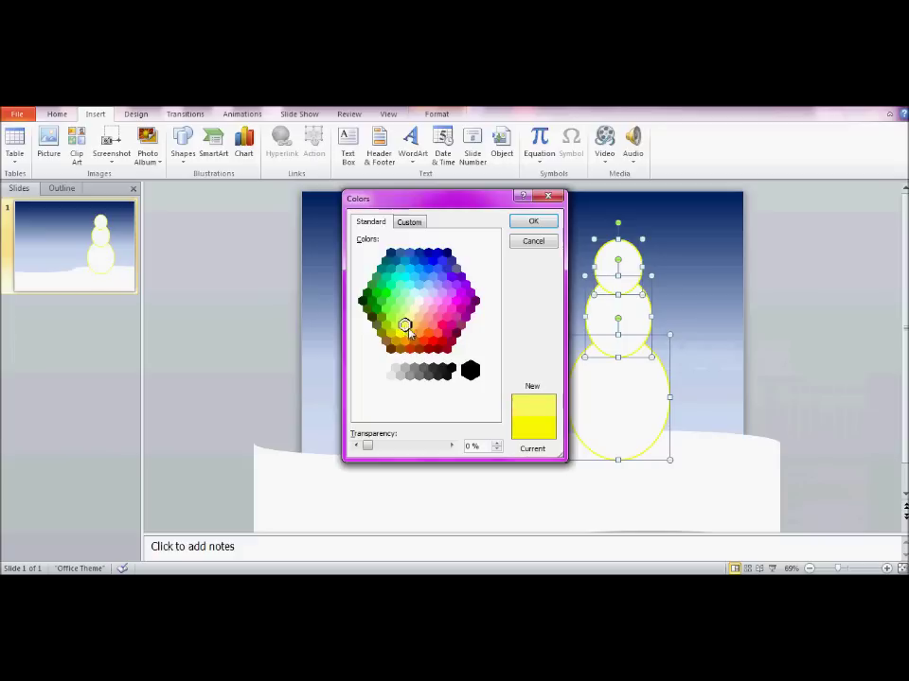
left_click(533, 220)
Thicken the snowballs' yellow outlines to 6.25 pt
right_click(627, 376)
left_click(762, 363)
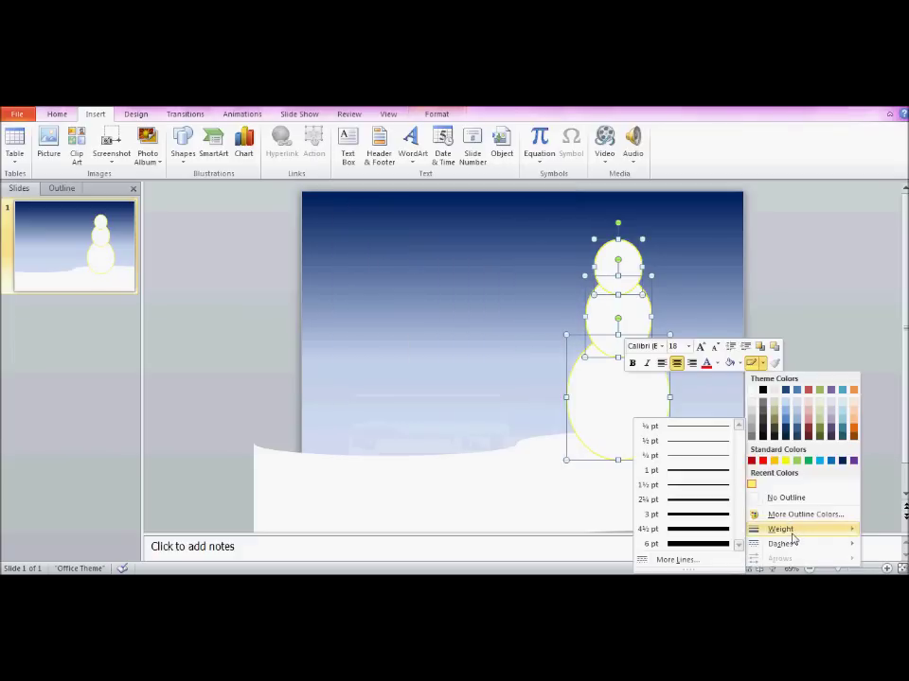
left_click(682, 561)
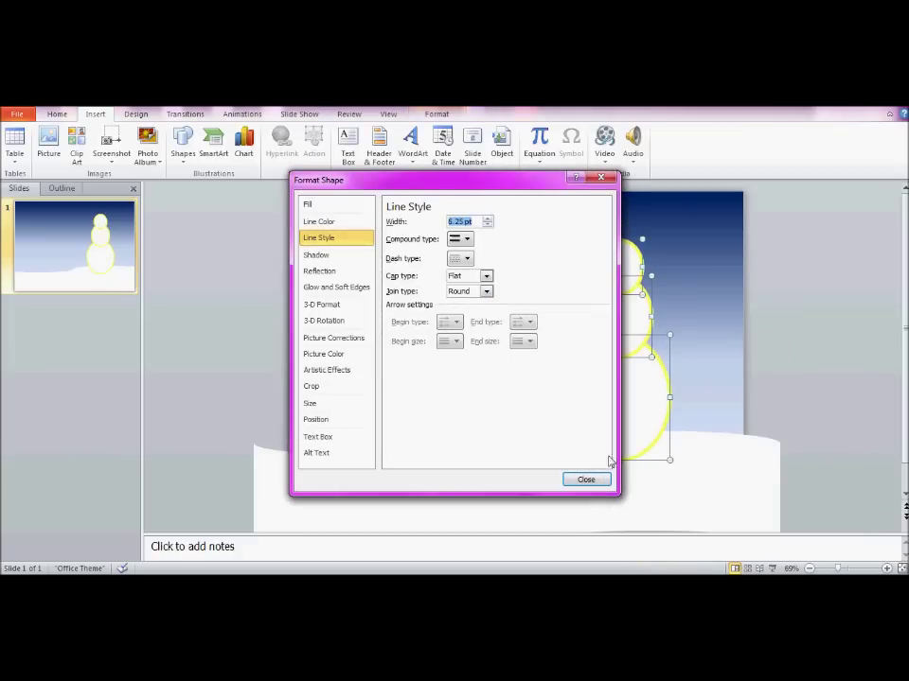
left_click(586, 480)
left_click(613, 354)
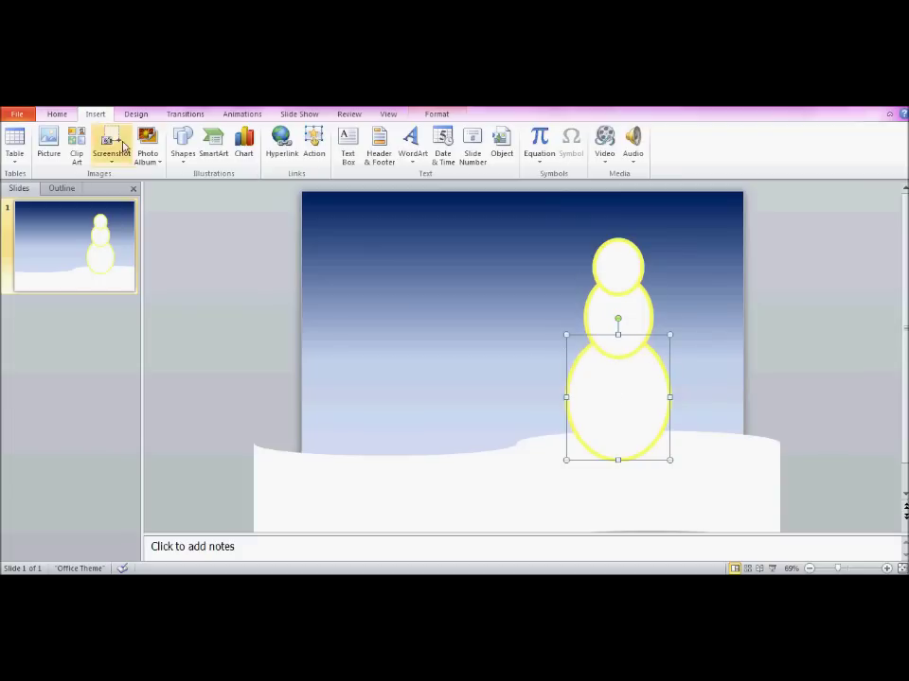
left_click(183, 142)
left_click(232, 187)
Cover the body-to-middle join with a narrow white rectangle without an outline
left_click_drag(438, 276, 505, 365)
left_click(485, 306)
mouse_move(485, 306)
left_mouse_down()
mouse_move(633, 349)
mouse_move(643, 324)
left_mouse_up()
left_click_drag(583, 318, 593, 323)
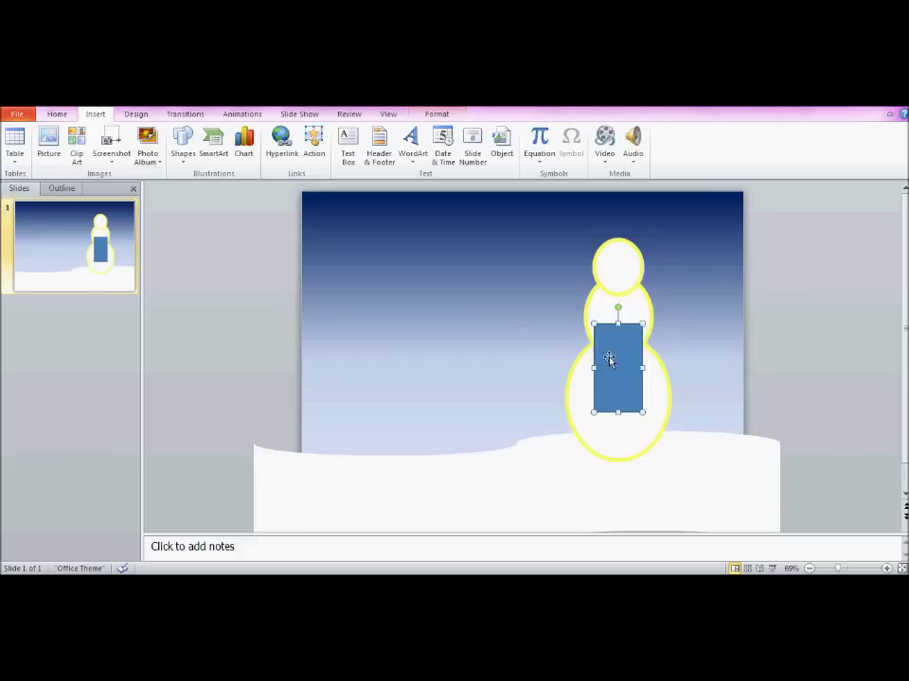
right_click(603, 358)
left_click(724, 394)
left_click(744, 394)
left_click(768, 314)
Paste a copy of the white rectangle over the head-to-middle join
key("ctrl+v")
left_click_drag(624, 360, 618, 301)
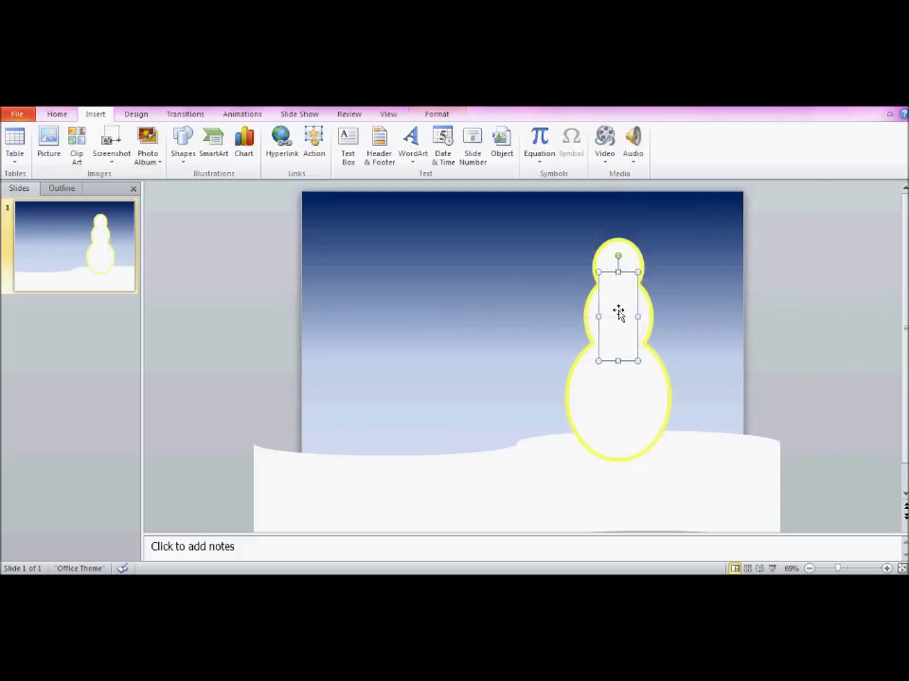
left_click(602, 239)
left_click(184, 146)
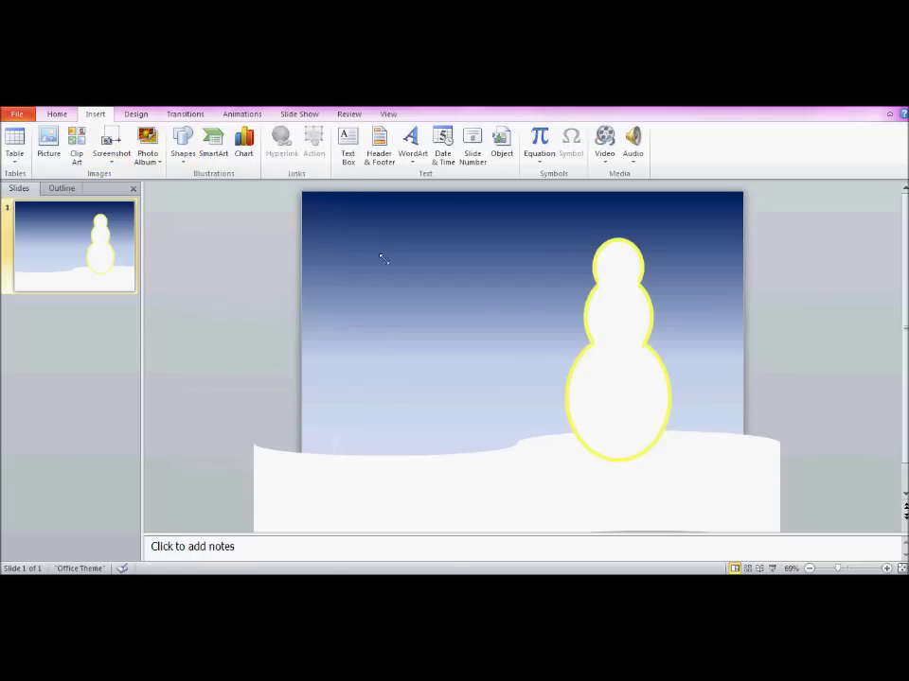
Place small black dots on the snowman's head as two eyes and a dotted smile
left_click(378, 253)
right_click(378, 254)
key("ctrl+v")
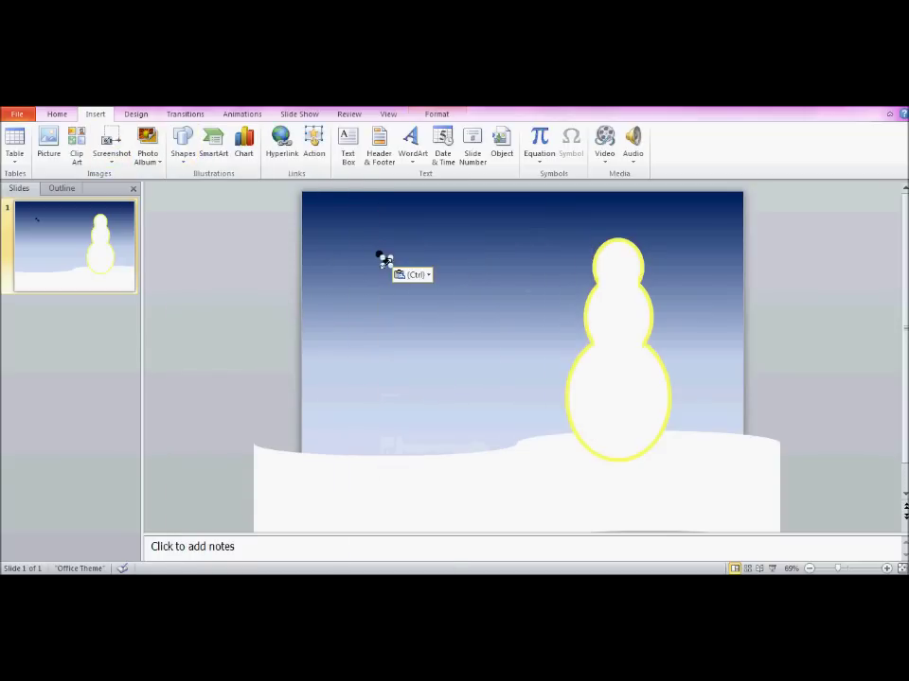
left_click_drag(612, 258, 610, 258)
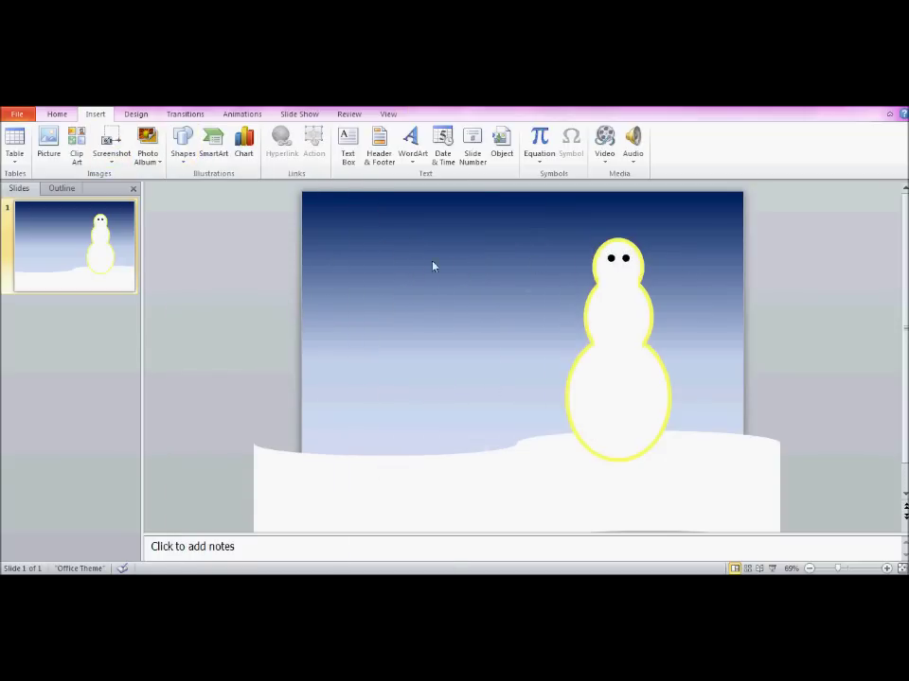
key("ctrl+v")
key("ctrl+v")
key("ctrl+v")
left_click_drag(603, 271, 603, 271)
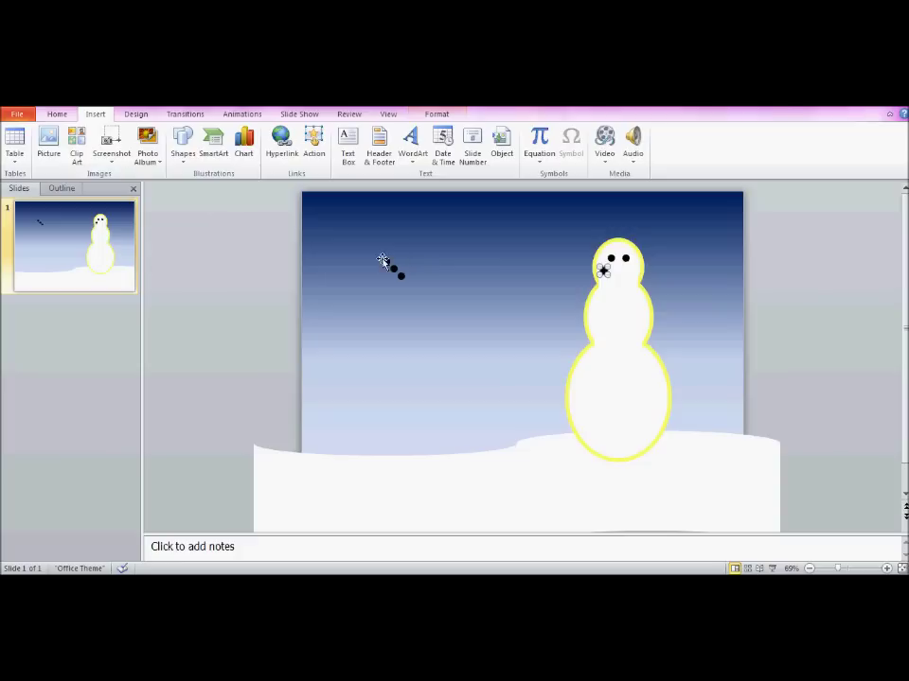
left_click_drag(401, 275, 611, 256)
key("Escape")
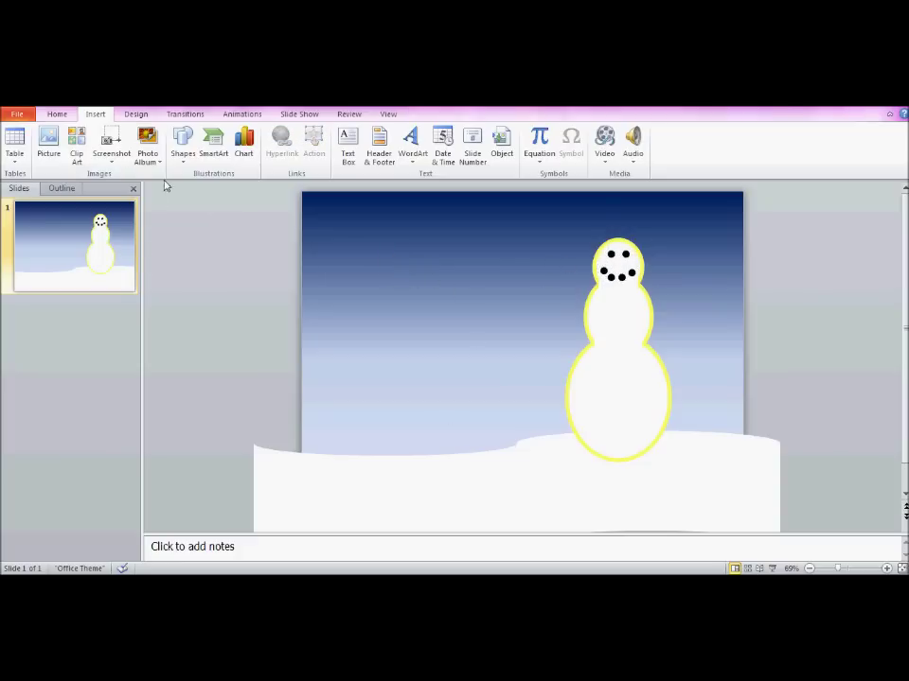
left_click(183, 142)
left_click(501, 259)
Add a new second slide and delete its title and content placeholders
right_click(71, 375)
left_click(105, 450)
left_click(406, 205)
key("Delete")
left_click(447, 269)
key("Delete")
Paste a dot, make it white, and scatter about thirty copies across the sky
key("ctrl+v")
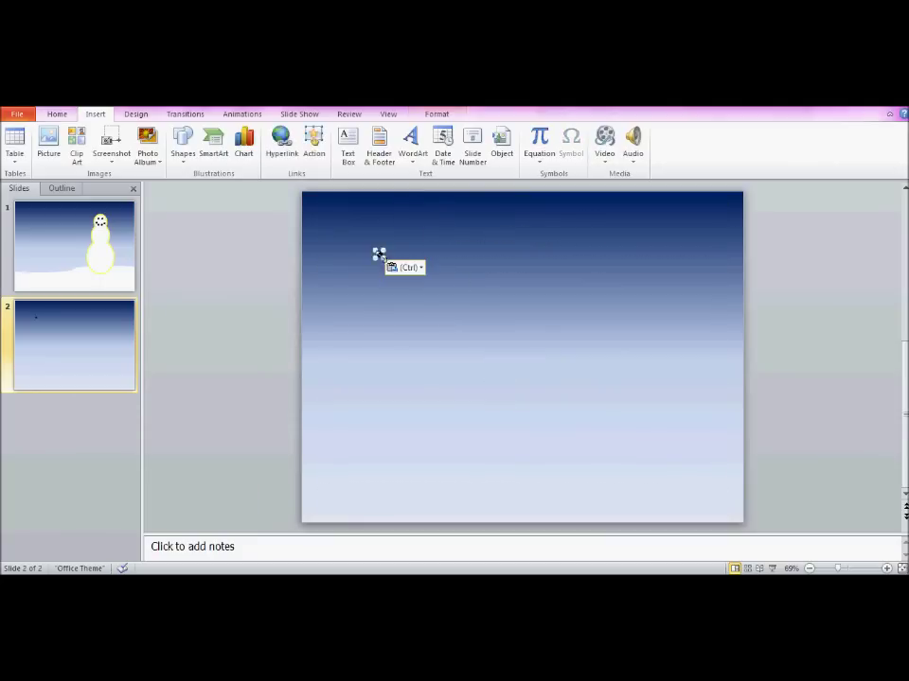
right_click(378, 254)
left_click(489, 236)
left_click(378, 254)
key("ctrl+v")
key("ctrl+v")
key("ctrl+v")
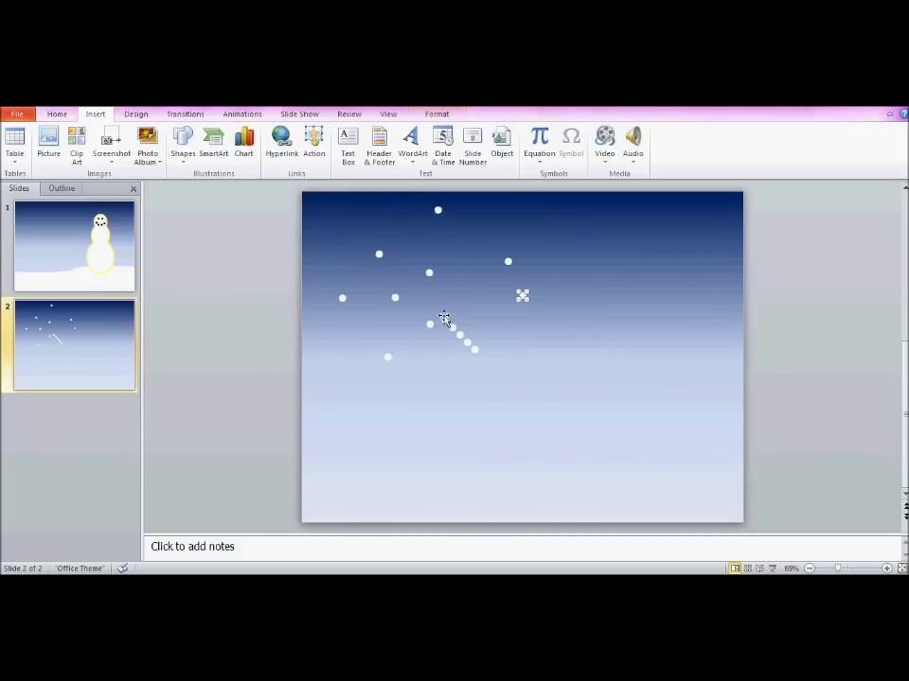
key("ctrl+v")
key("ctrl+v")
key("ctrl+v")
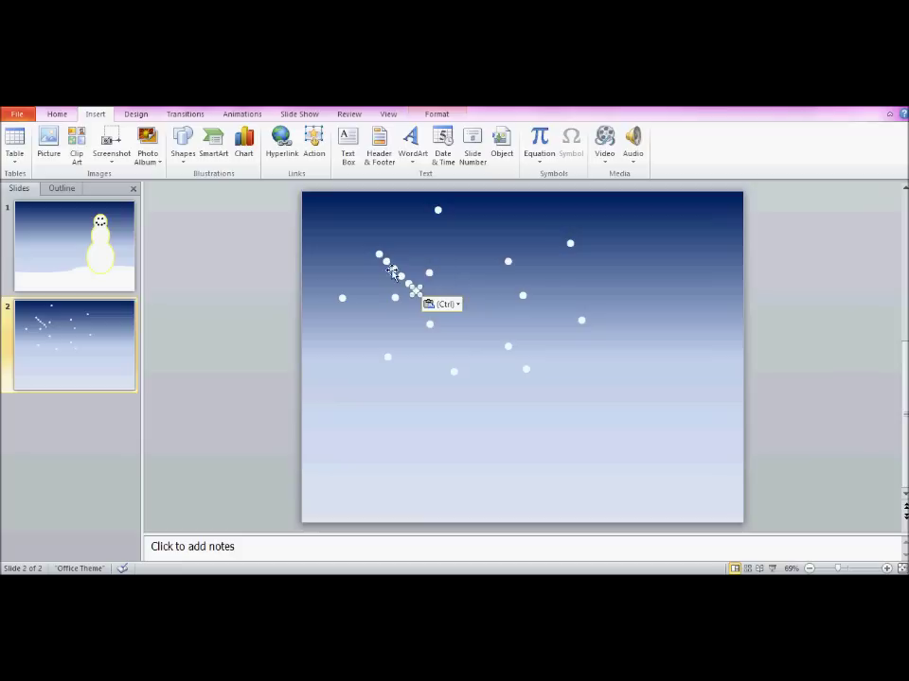
left_click_drag(417, 294, 350, 358)
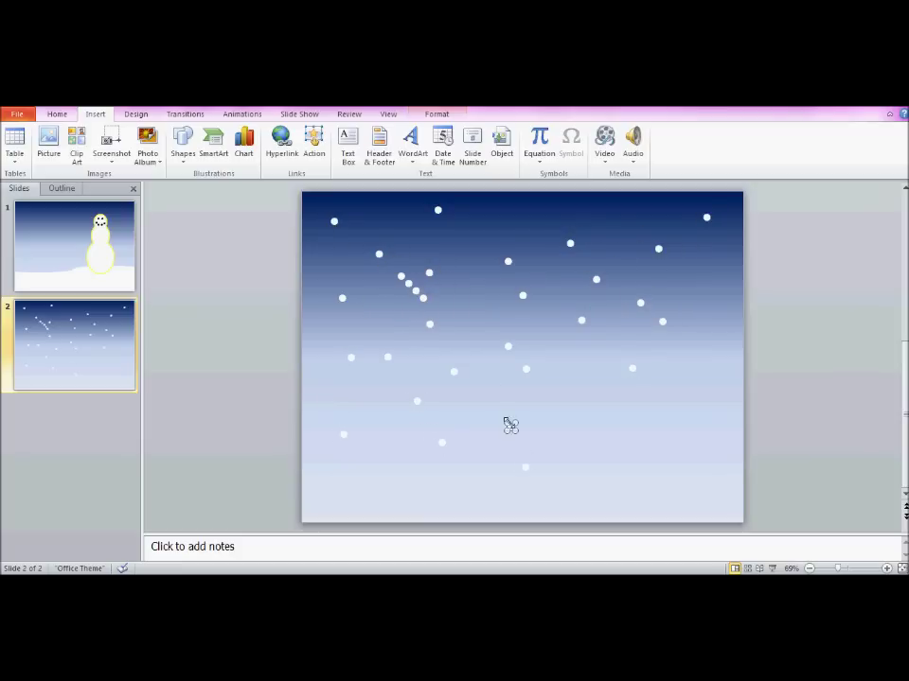
left_click_drag(774, 527, 310, 214)
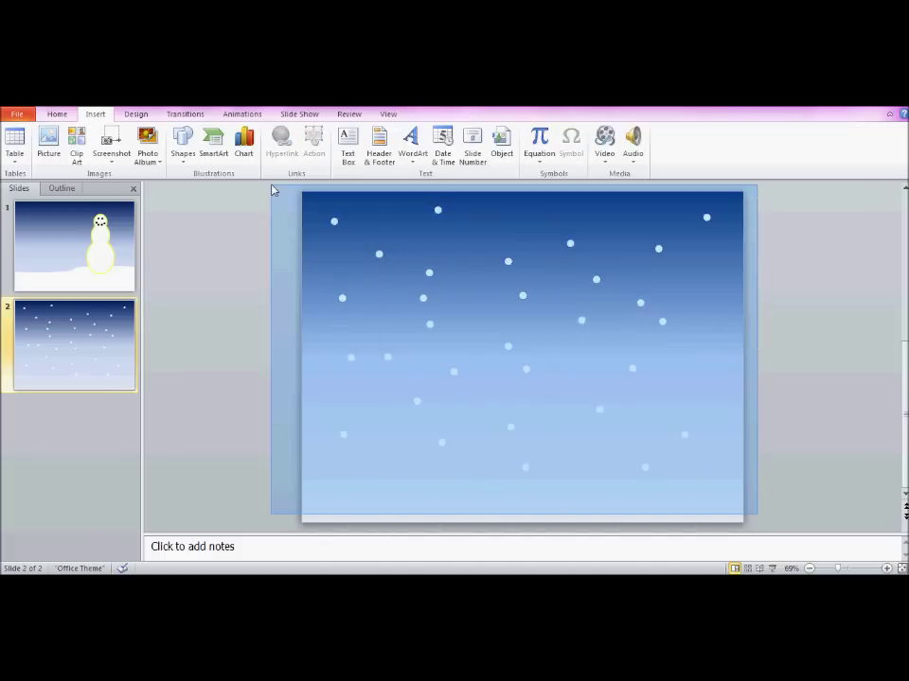
right_click(440, 211)
Group the snow dots and paste a copy of the group onto the snowman slide
left_click(573, 284)
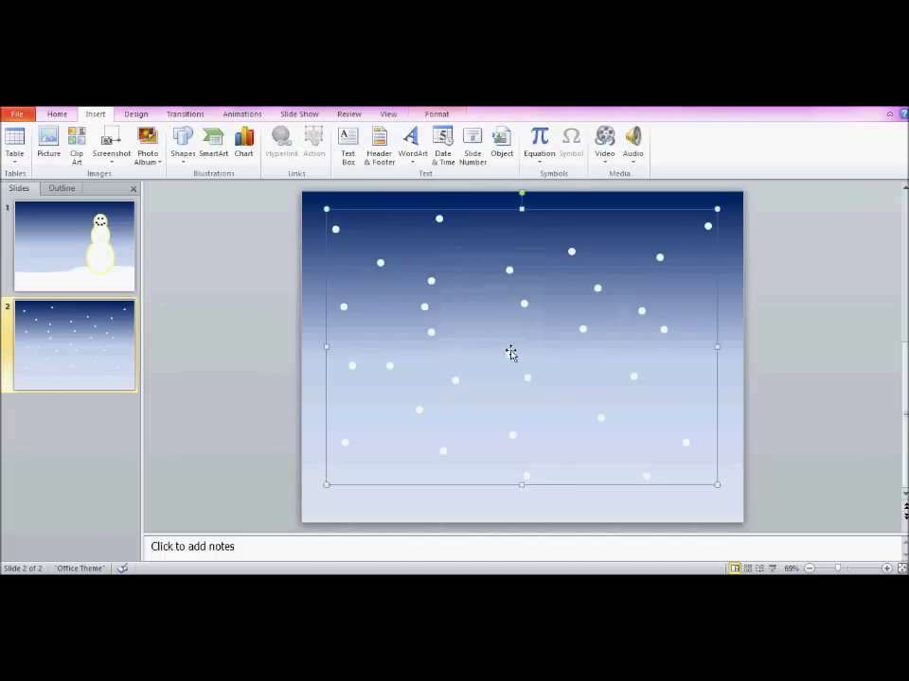
right_click(430, 310)
left_click(466, 331)
key("Page_Up")
right_click(449, 326)
left_click(493, 373)
left_click_drag(430, 293, 423, 269)
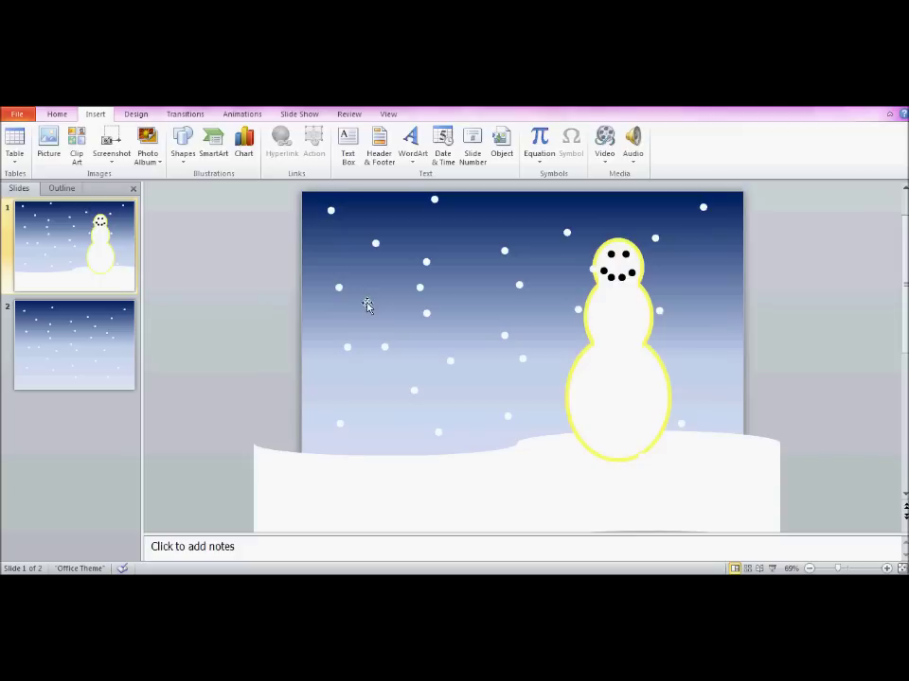
Delete the second slide and move the snow group up above the slide's top
right_click(111, 345)
left_click(142, 204)
left_click_drag(425, 303, 448, 237)
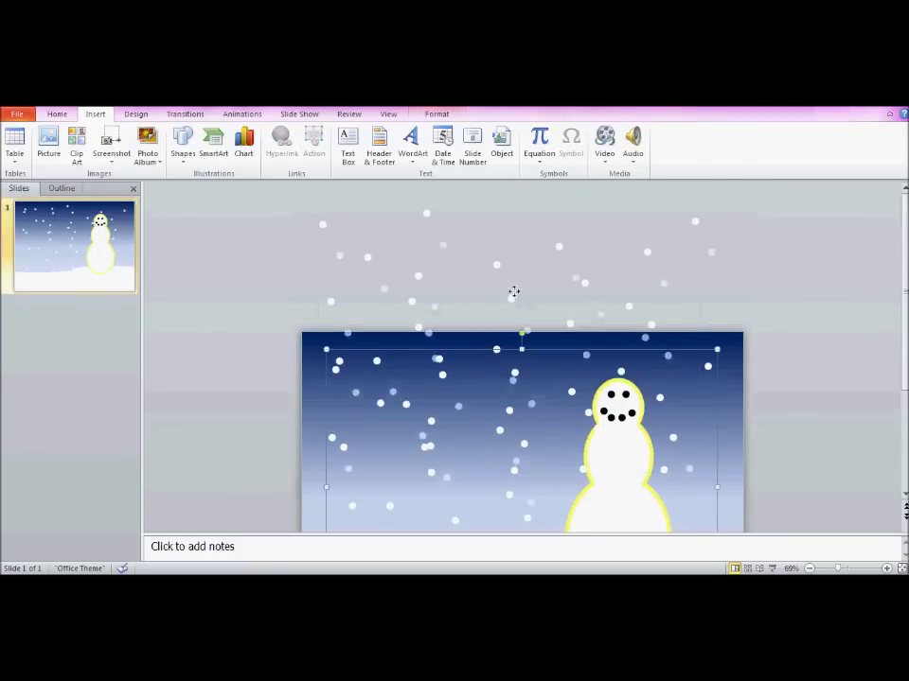
left_click_drag(509, 408, 517, 191)
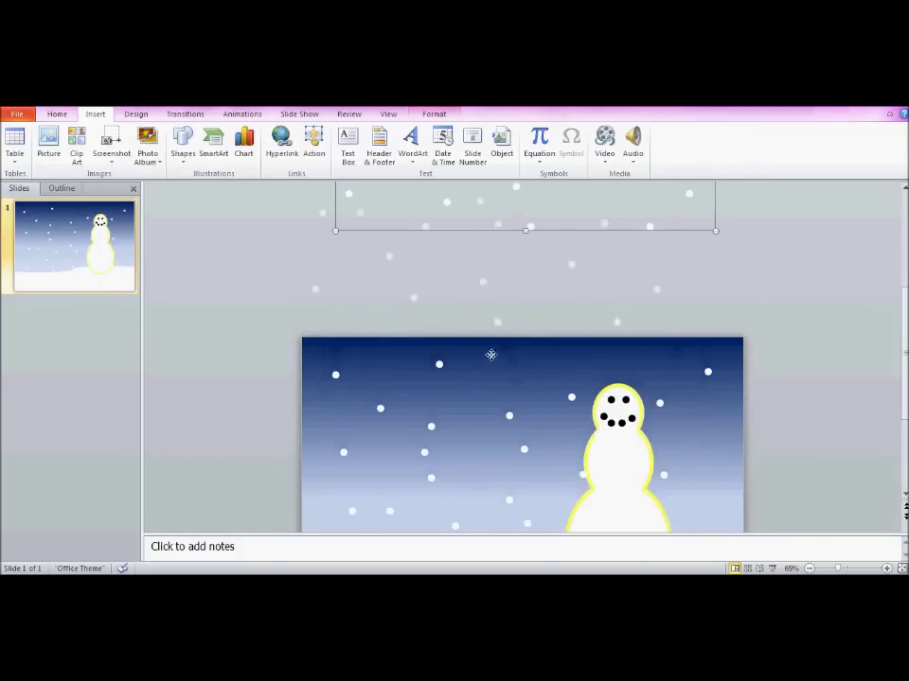
Duplicate both snow groups and nudge the copy slightly left
left_click(509, 419, "shift")
right_click(509, 325)
left_click(542, 352)
key("ctrl+v")
key("Left")
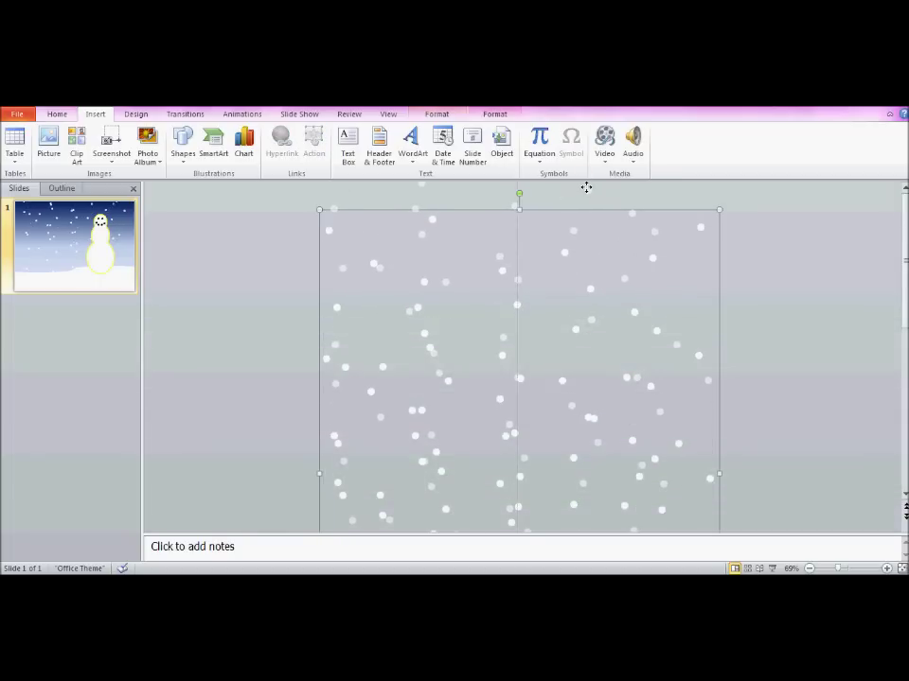
key("Left")
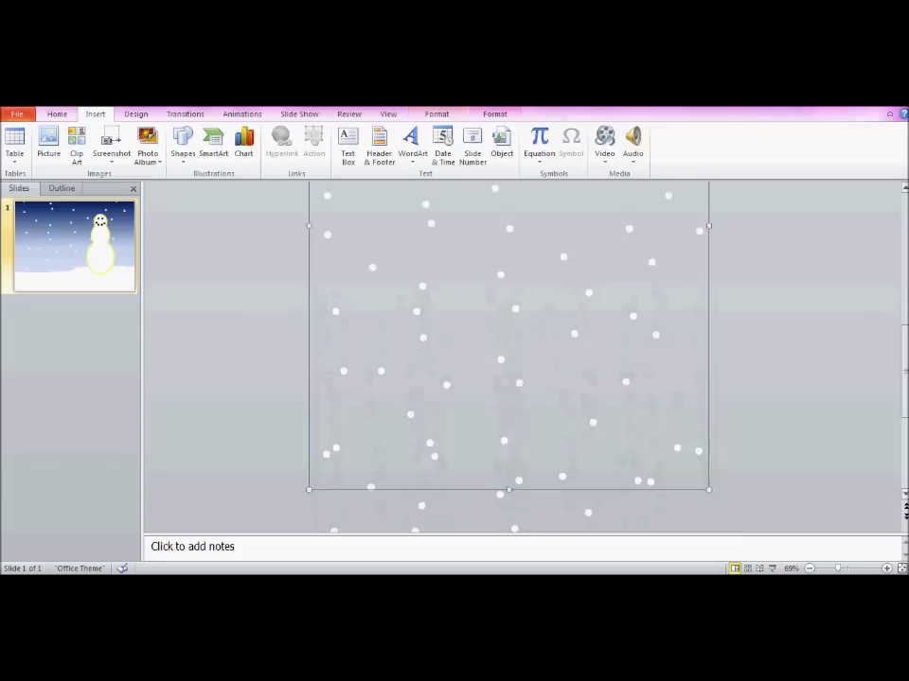
scroll(482, 270, "down", 3)
right_click(517, 261)
key("Escape")
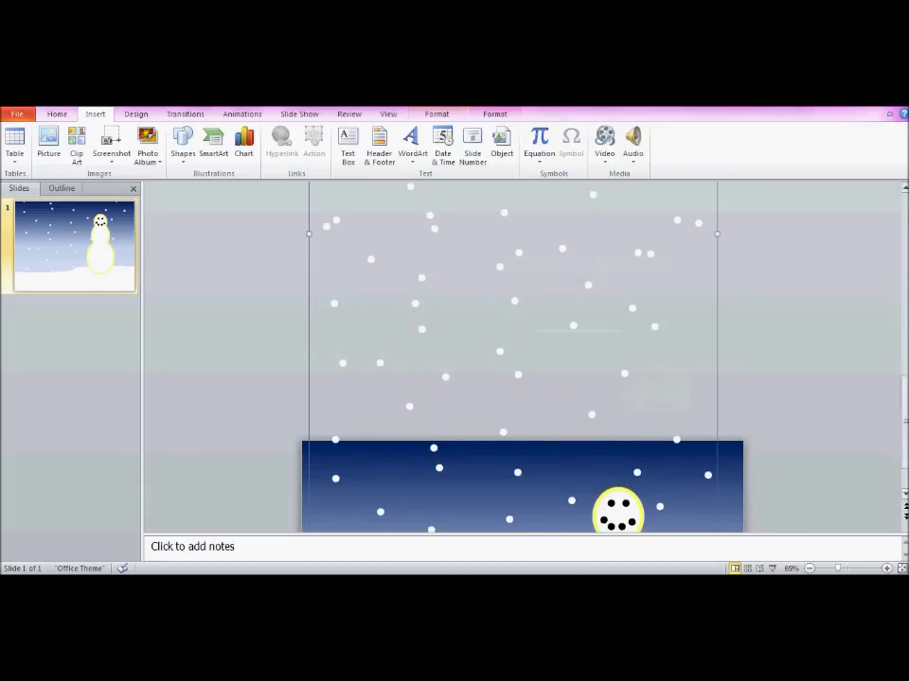
scroll(764, 351, "down", 3)
left_click(765, 350)
left_click(183, 144)
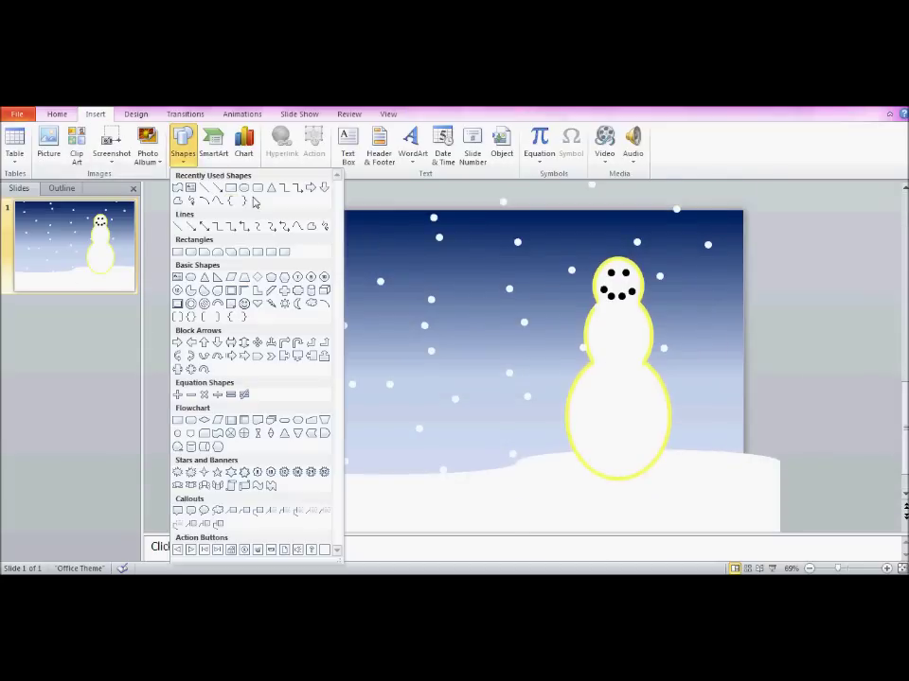
Build a black top hat from a wide brim and a square crown on the snowman's head
left_click(241, 197)
left_click_drag(356, 289, 388, 325)
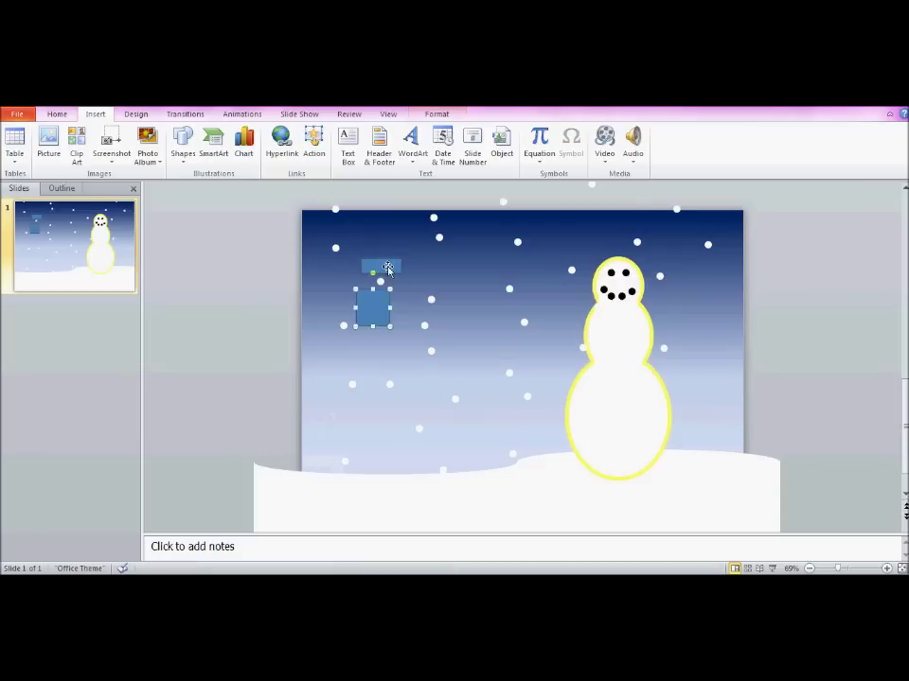
right_click(387, 269)
left_click(525, 248)
left_click(503, 286)
right_click(382, 304)
left_click(487, 288)
left_click_drag(381, 264, 620, 258)
left_click_drag(372, 307, 620, 242)
left_click(339, 248)
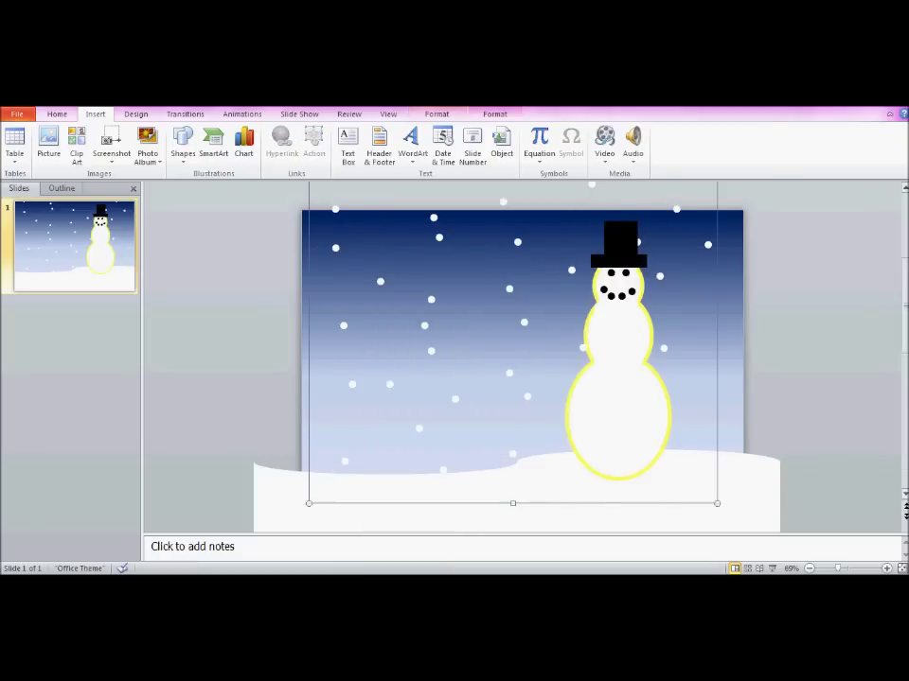
scroll(568, 379, "up", 3)
scroll(848, 375, "down", 3)
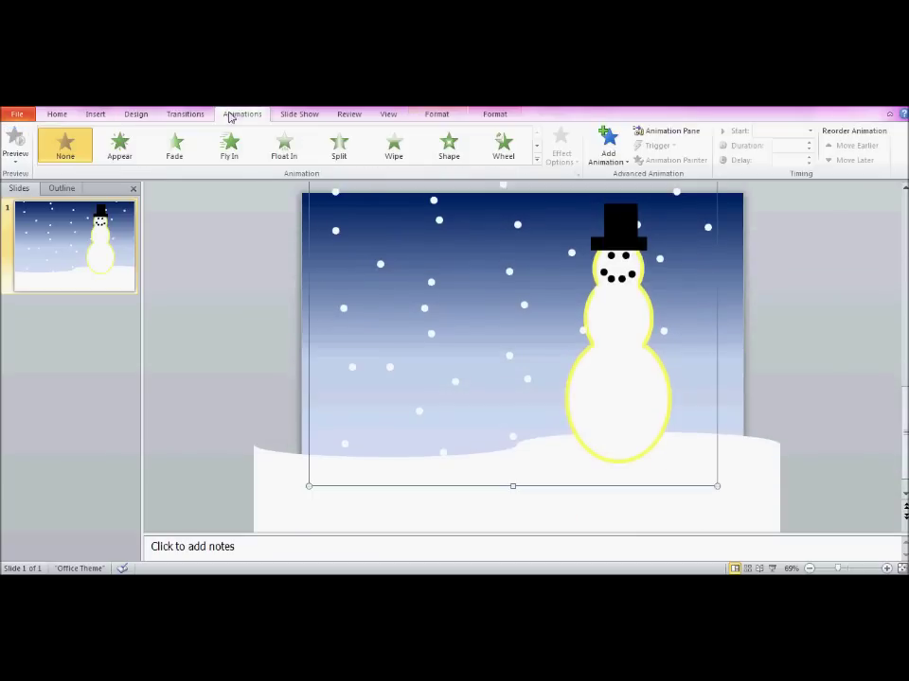
Give the snowflake group a Down motion path extended below the slide
left_click(242, 114)
left_click(607, 146)
left_click(646, 540)
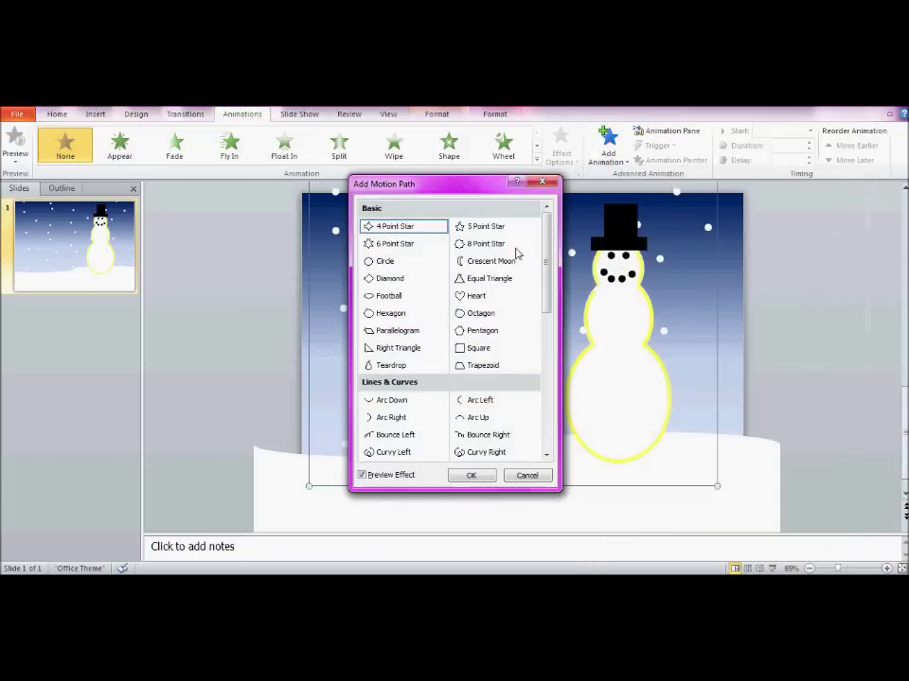
scroll(450, 331, "down", 5)
left_click(492, 312)
left_click(491, 477)
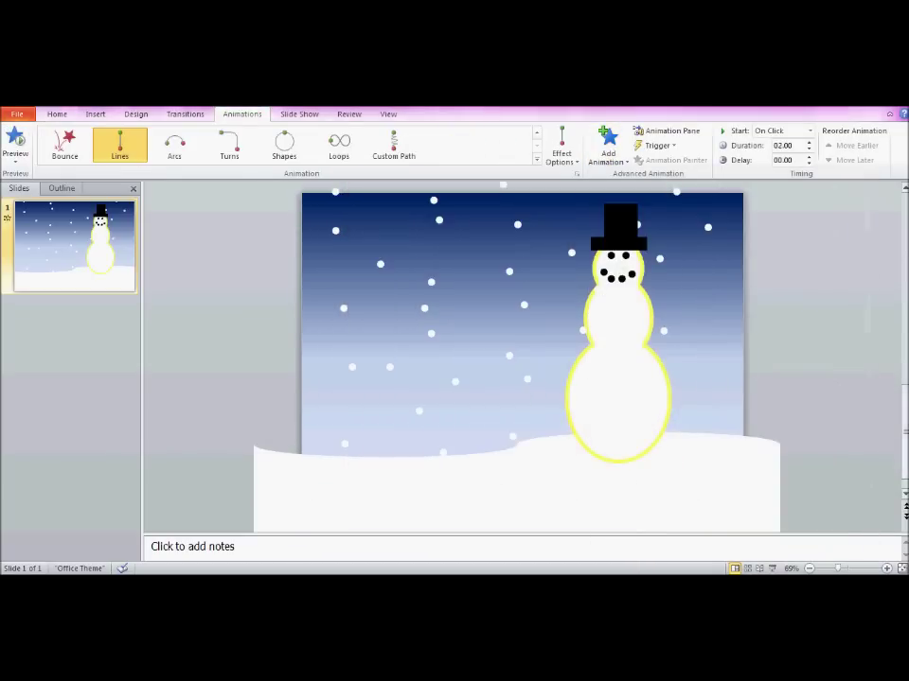
scroll(514, 530, "down", 3)
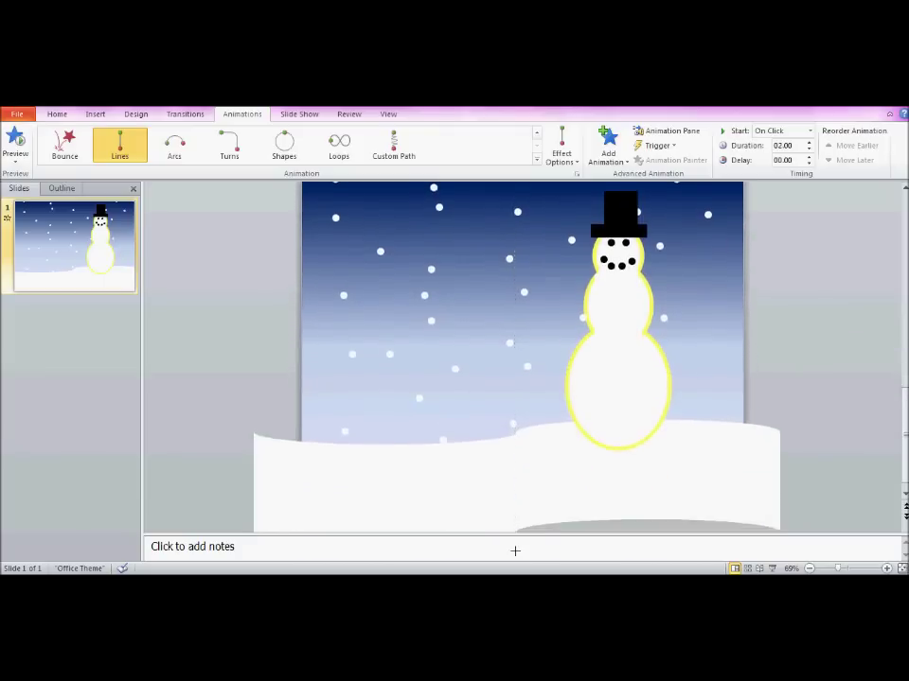
scroll(515, 521, "down", 1)
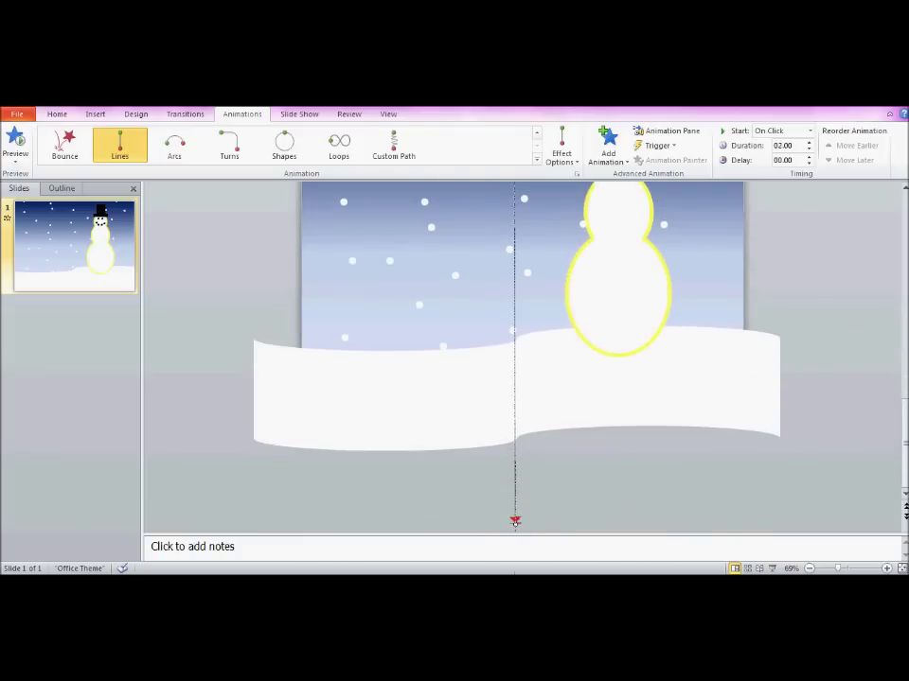
scroll(515, 522, "down", 1)
scroll(515, 522, "down", 1)
left_click_drag(515, 522, 556, 537)
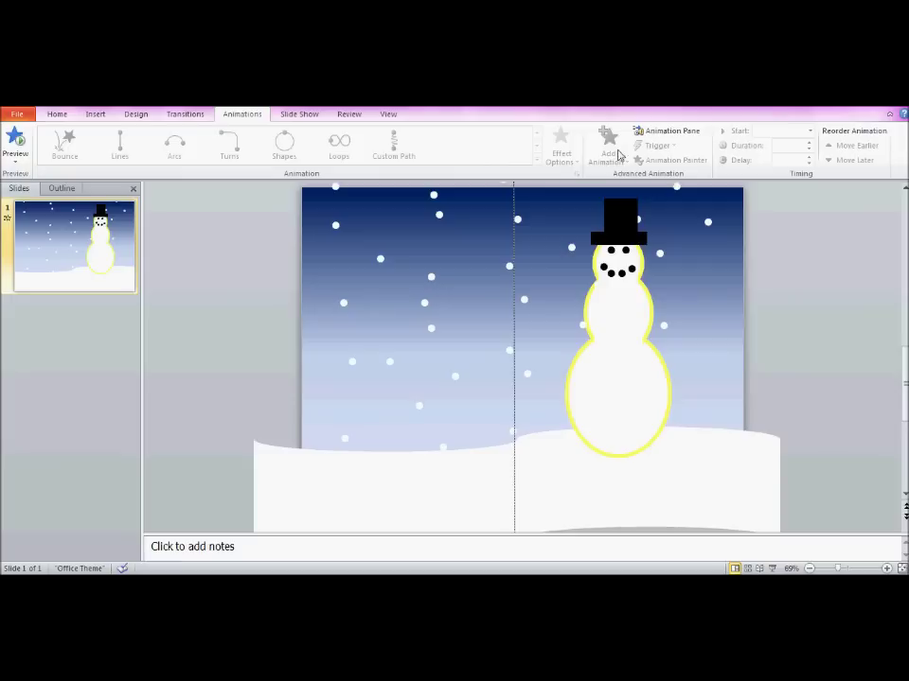
Set the snowflake animation to start With Previous with a 25-second duration
left_click(666, 131)
left_click(809, 233)
left_click(810, 131)
left_click(778, 157)
left_click(795, 146)
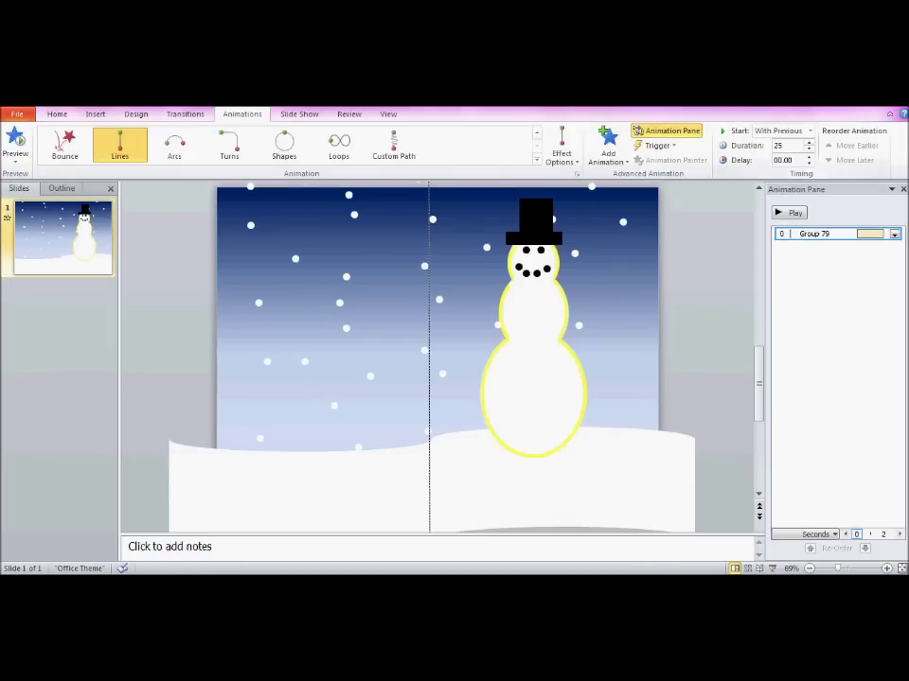
left_click(558, 241)
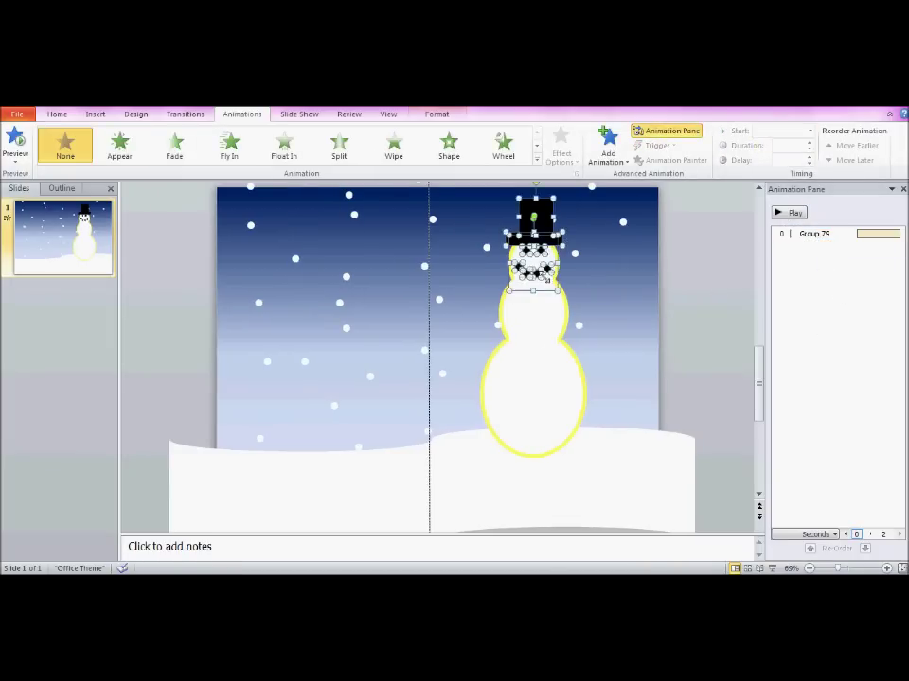
Group the snowman's hat, face and body into one object
left_click(503, 364, "shift")
left_click(487, 398, "shift")
right_click(512, 301)
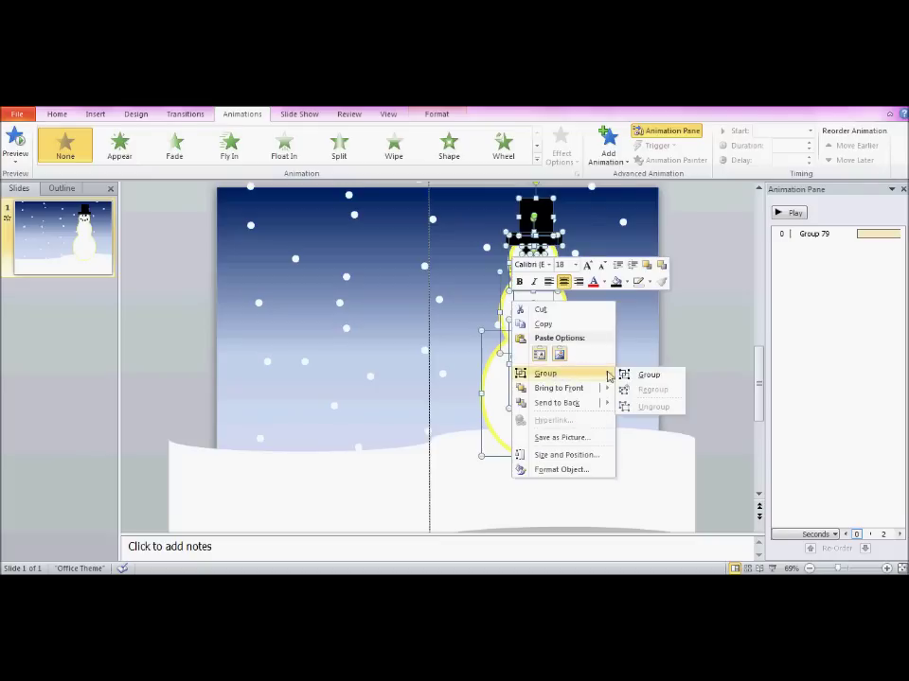
left_click(648, 375)
left_click(619, 330)
Draw a thin rectangle bar in the left sky and paste copies of it
left_click(95, 114)
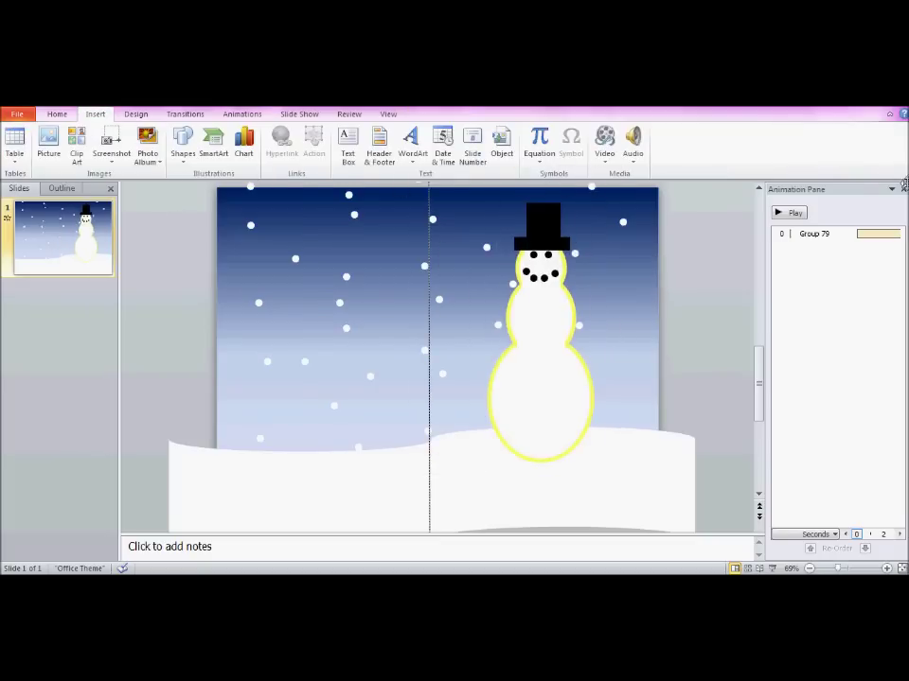
left_click(904, 186)
left_click(183, 144)
left_click(178, 253)
mouse_move(356, 311)
left_mouse_down()
mouse_move(455, 312)
mouse_move(409, 290)
mouse_move(430, 325)
mouse_move(407, 354)
left_mouse_up()
key("ctrl+c")
key("ctrl+v")
key("ctrl+v")
key("ctrl+v")
left_click(413, 330)
Assemble the bars into a branching twig, fill it dark brown and group it into one arm
key("ctrl+v")
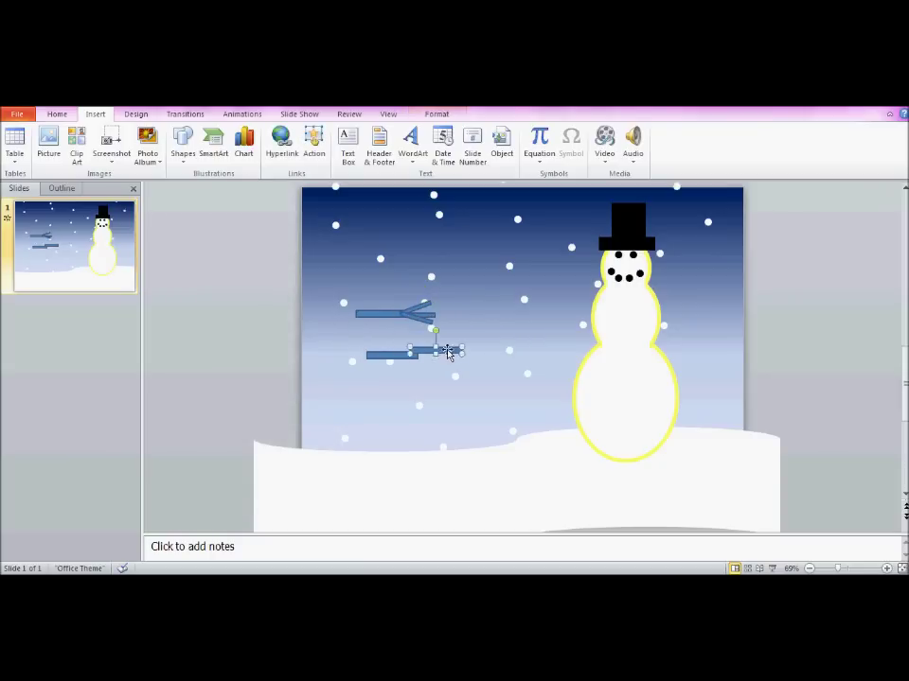
key("ctrl+v")
key("ctrl+v")
key("ctrl+z")
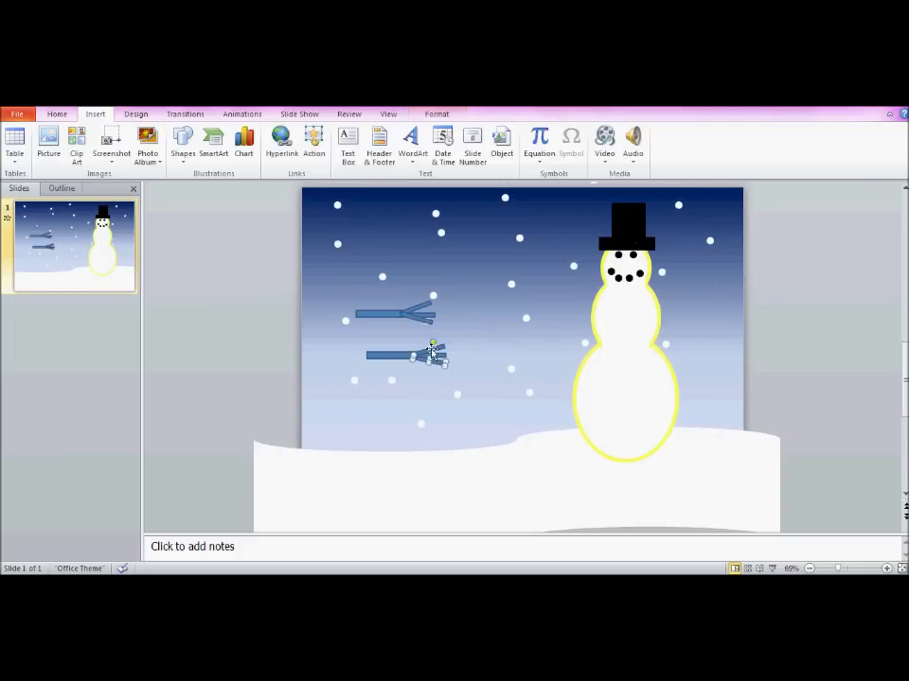
left_click(407, 315)
right_click(417, 314)
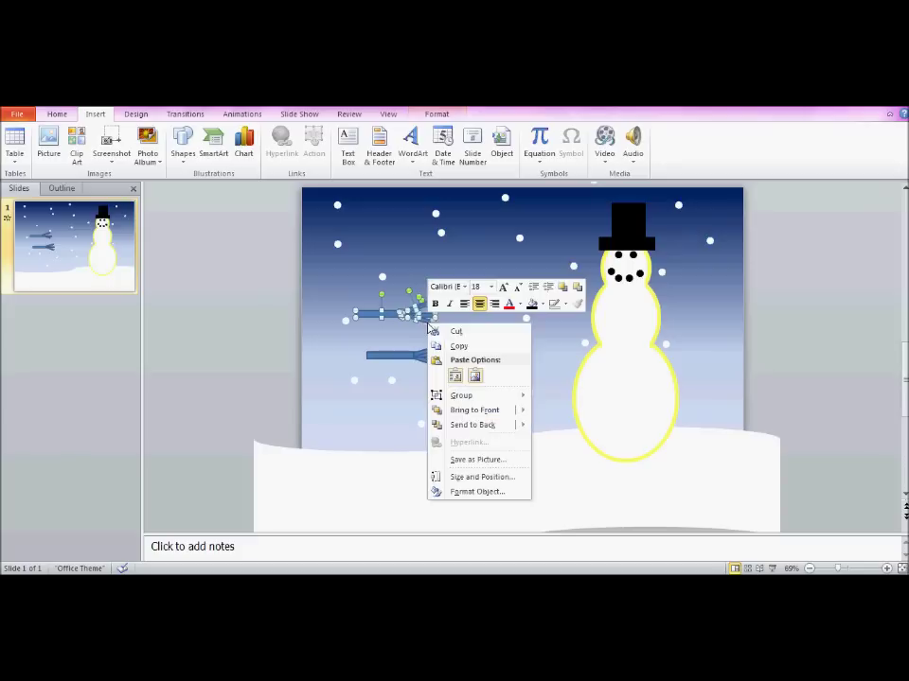
left_click(543, 305)
left_click(557, 377)
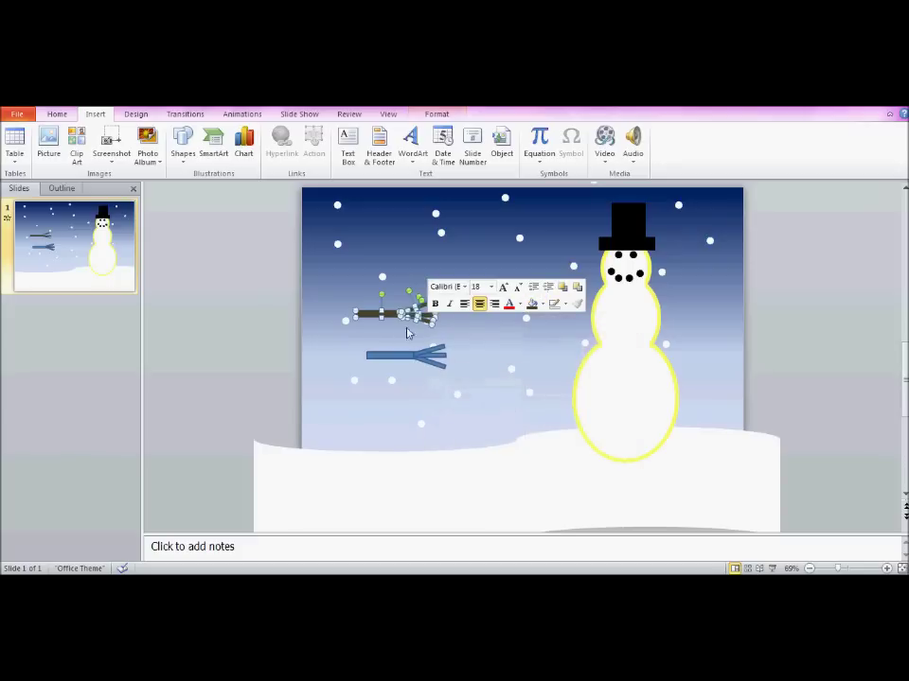
right_click(396, 315)
left_click(517, 385)
Attach the twig arm to the snowman, duplicate it, and raise the second arm on the other side
mouse_move(436, 363)
left_mouse_down()
mouse_move(454, 337)
mouse_move(689, 338)
mouse_move(564, 322)
mouse_move(552, 344)
left_mouse_up()
key("ctrl+c")
key("ctrl+v")
left_click(691, 333)
left_click_drag(687, 301, 674, 319)
left_click(573, 326)
left_click(508, 386)
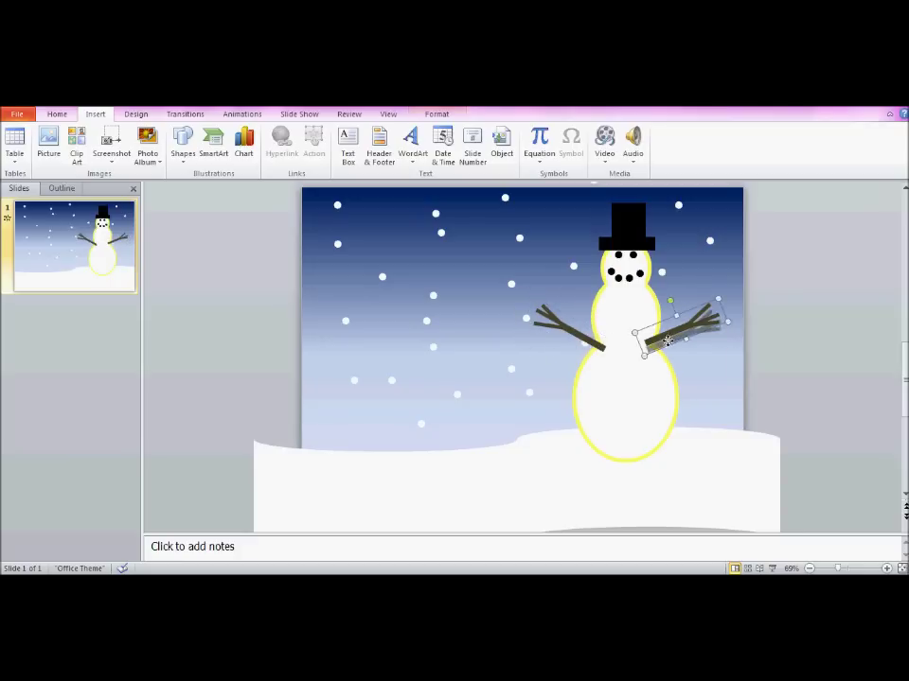
left_click(586, 333)
mouse_move(587, 331)
left_mouse_down()
mouse_move(517, 333)
mouse_move(625, 337)
left_mouse_up()
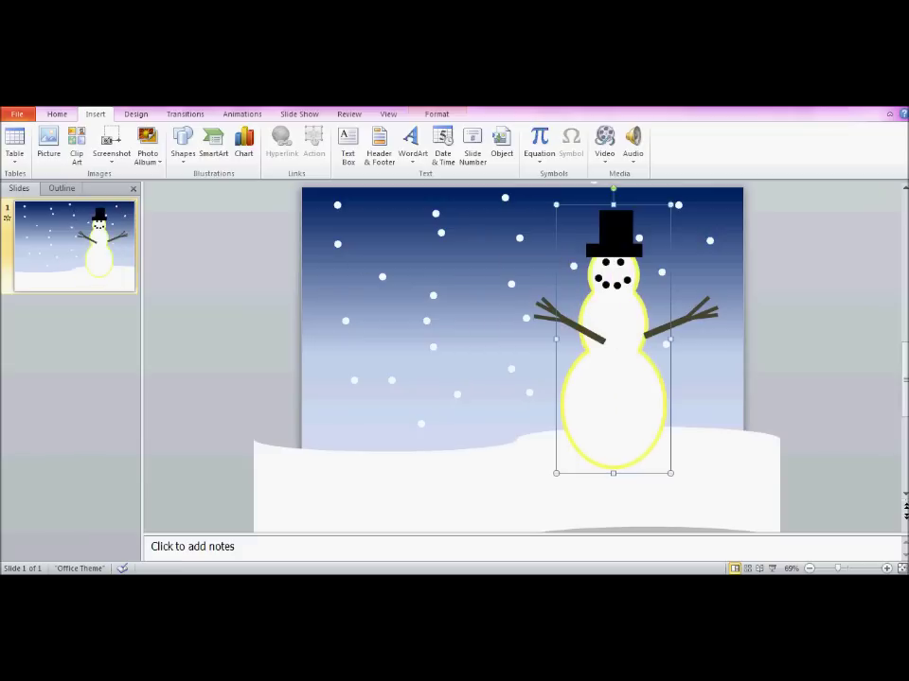
Shift the snowman slightly right and preview the slide as a full-screen show
left_click(426, 314)
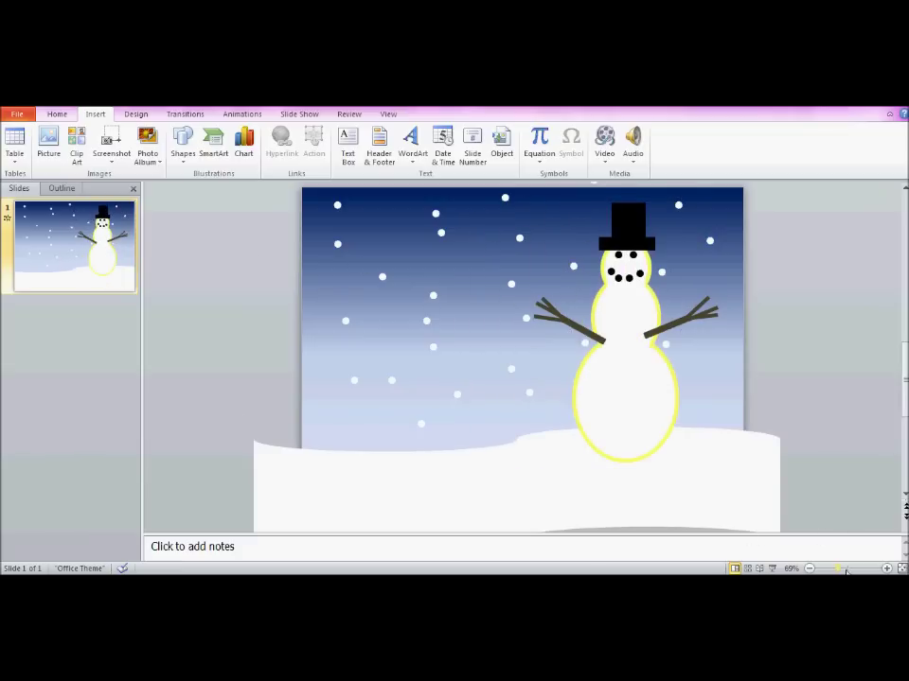
key("F5")
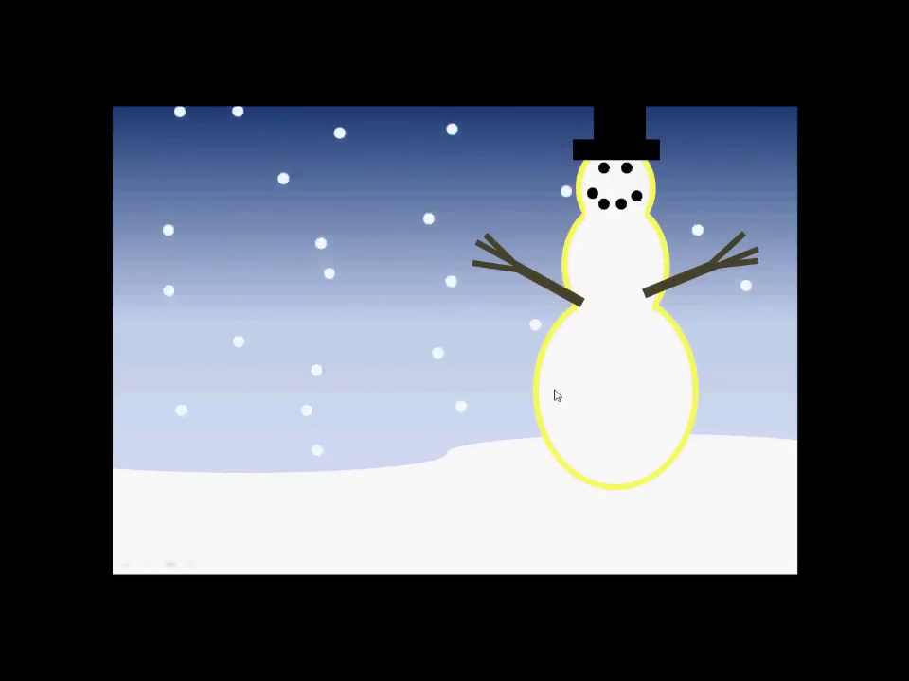
key("Escape")
key("super")
left_click(57, 414)
Move the sticky note beside the slide and type a thank-you message asking viewers to comment, subscribe and like
left_click_drag(791, 201, 243, 281)
type("Thanks for Watching!")
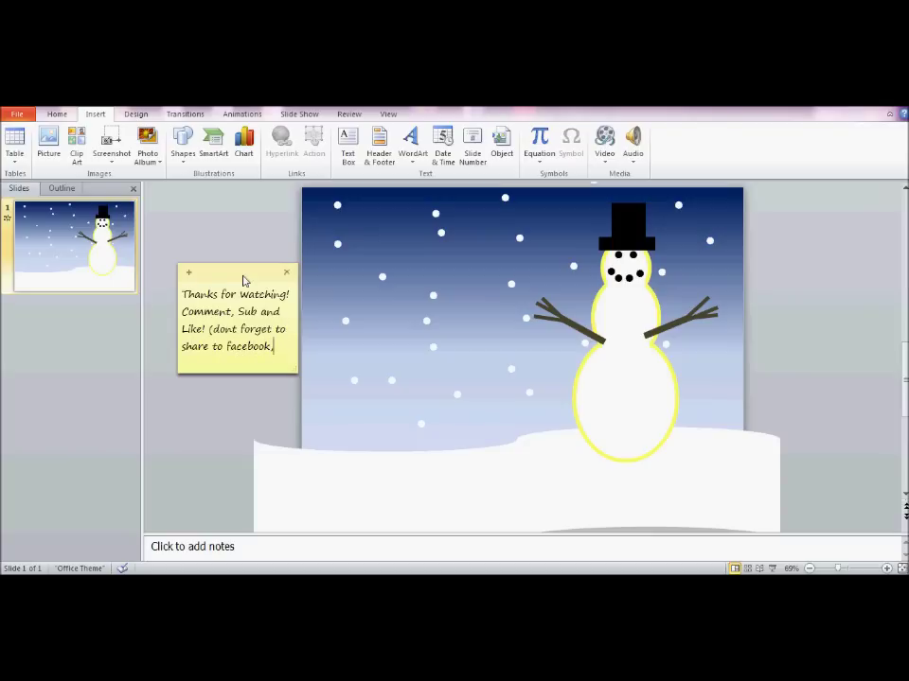
type(", myspace, google+ etc")
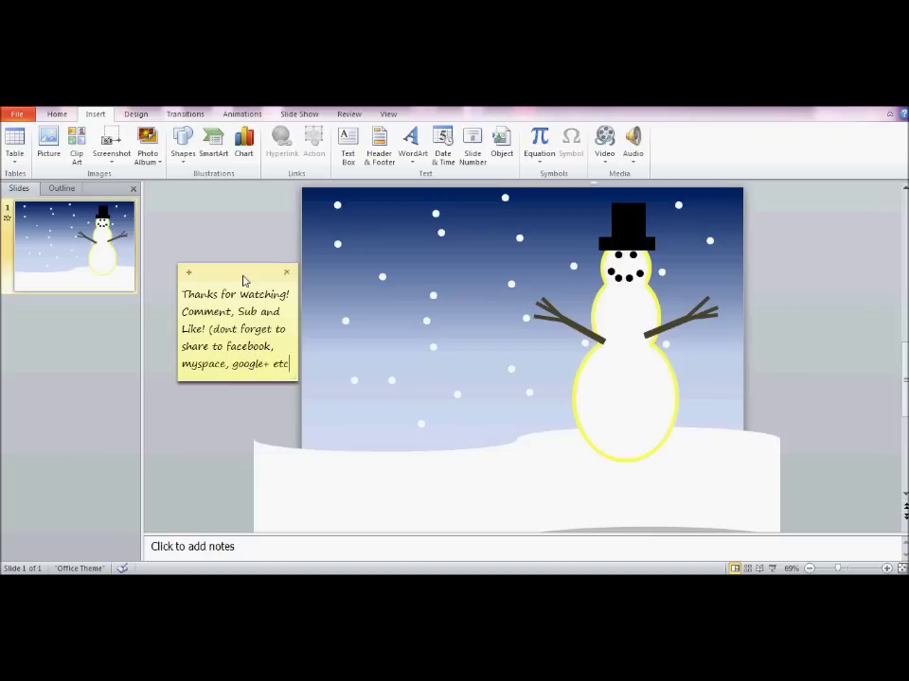